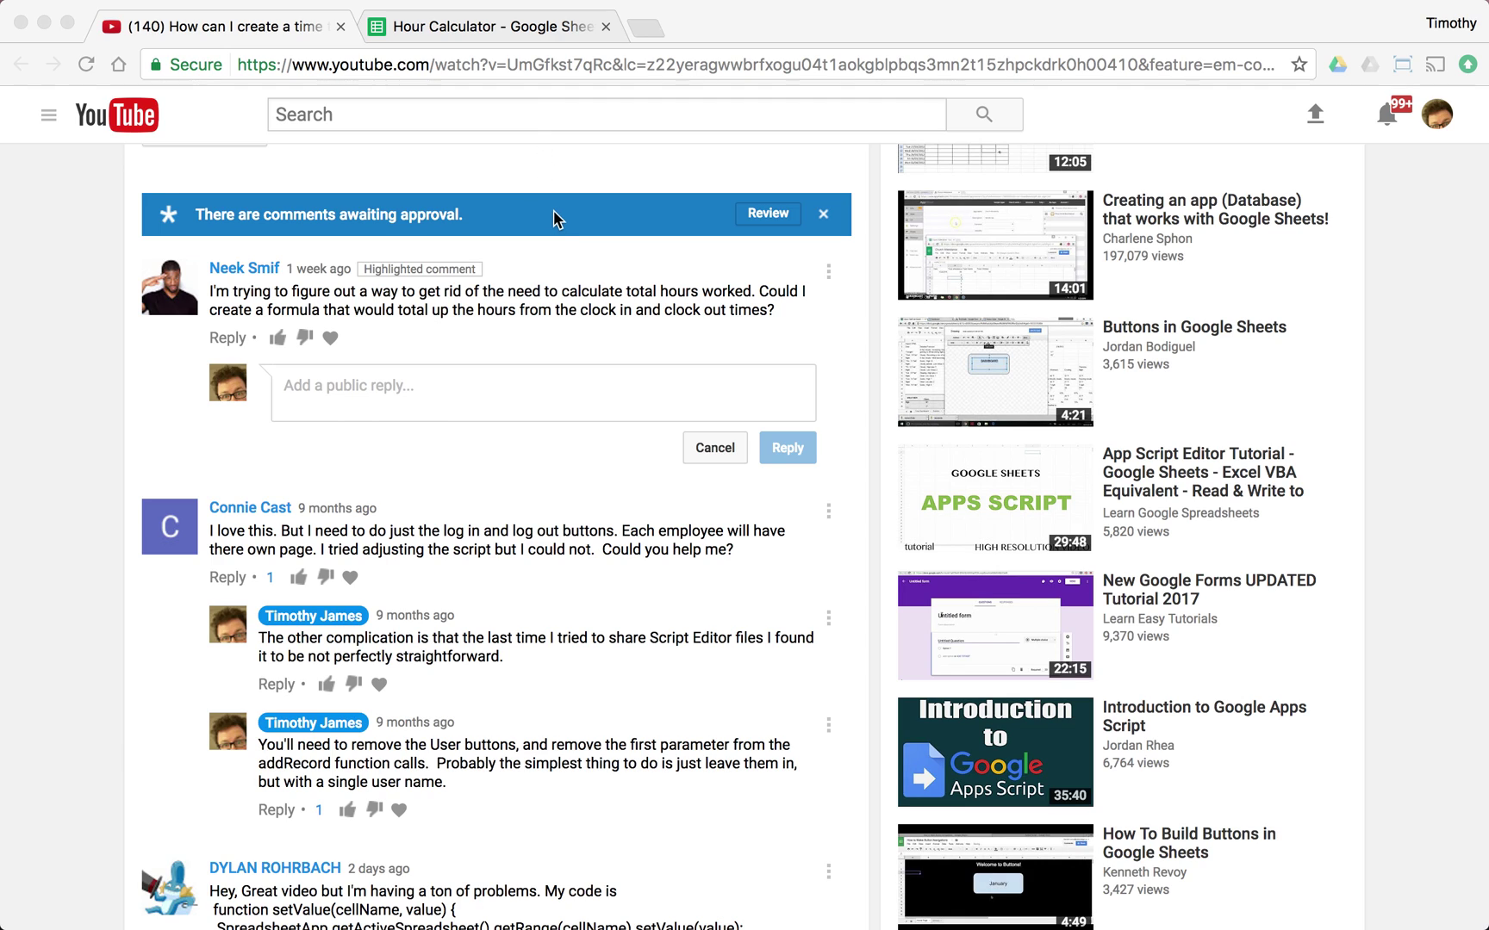
# Switch to the Hour Calculator spreadsheet and enter the hours 1, 4.5 and 1 in cells C1 to C3.
pyautogui.click(500, 30)
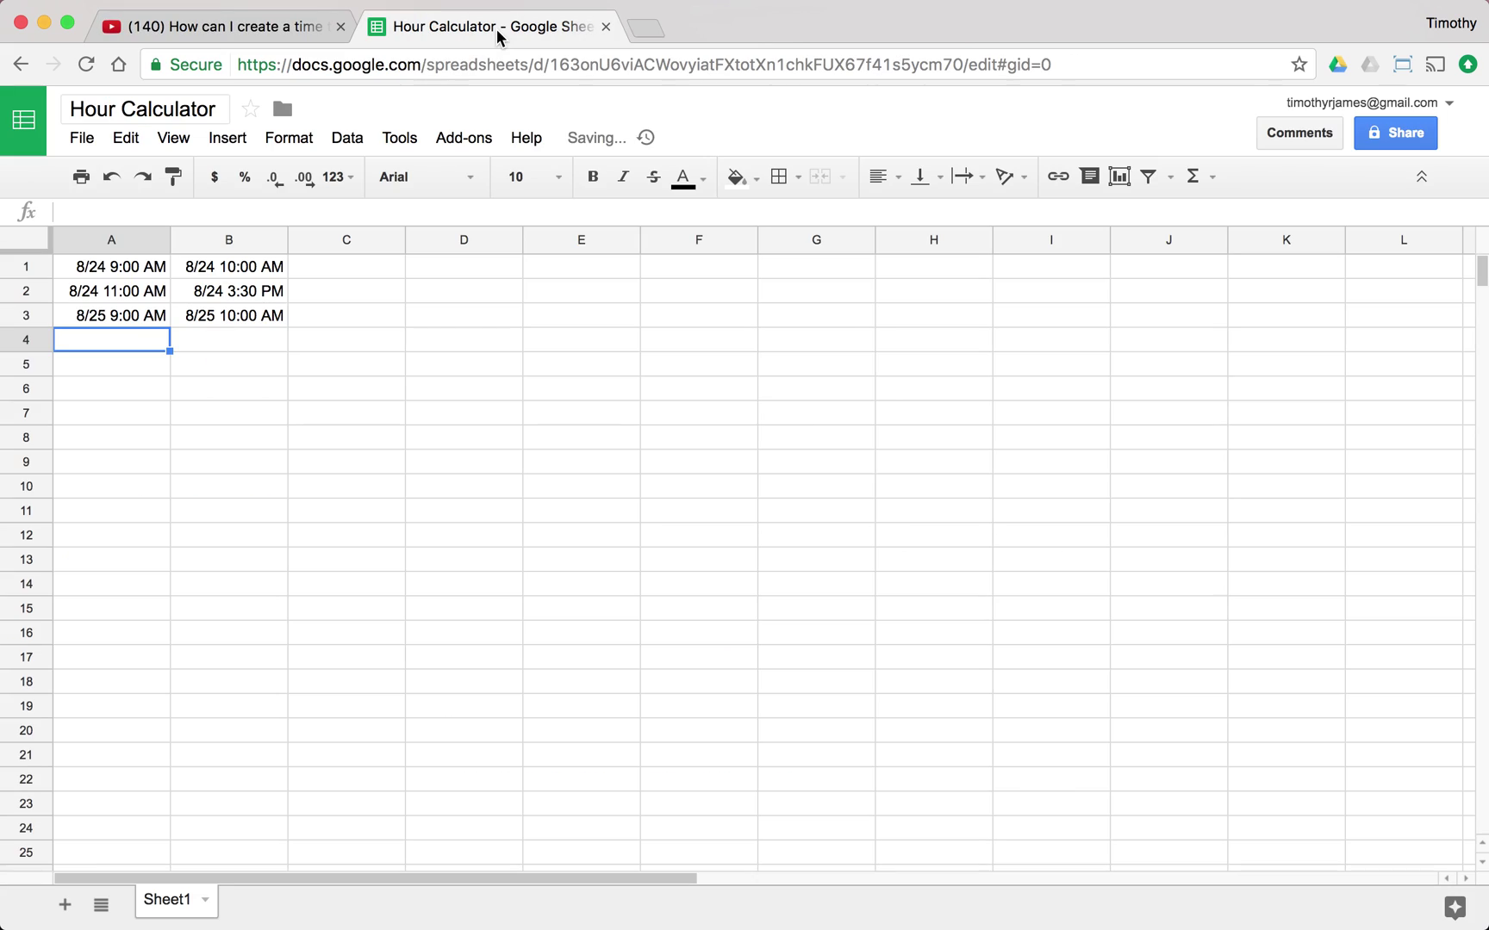
pyautogui.click(199, 314)
pyautogui.click(124, 267)
pyautogui.click(258, 270)
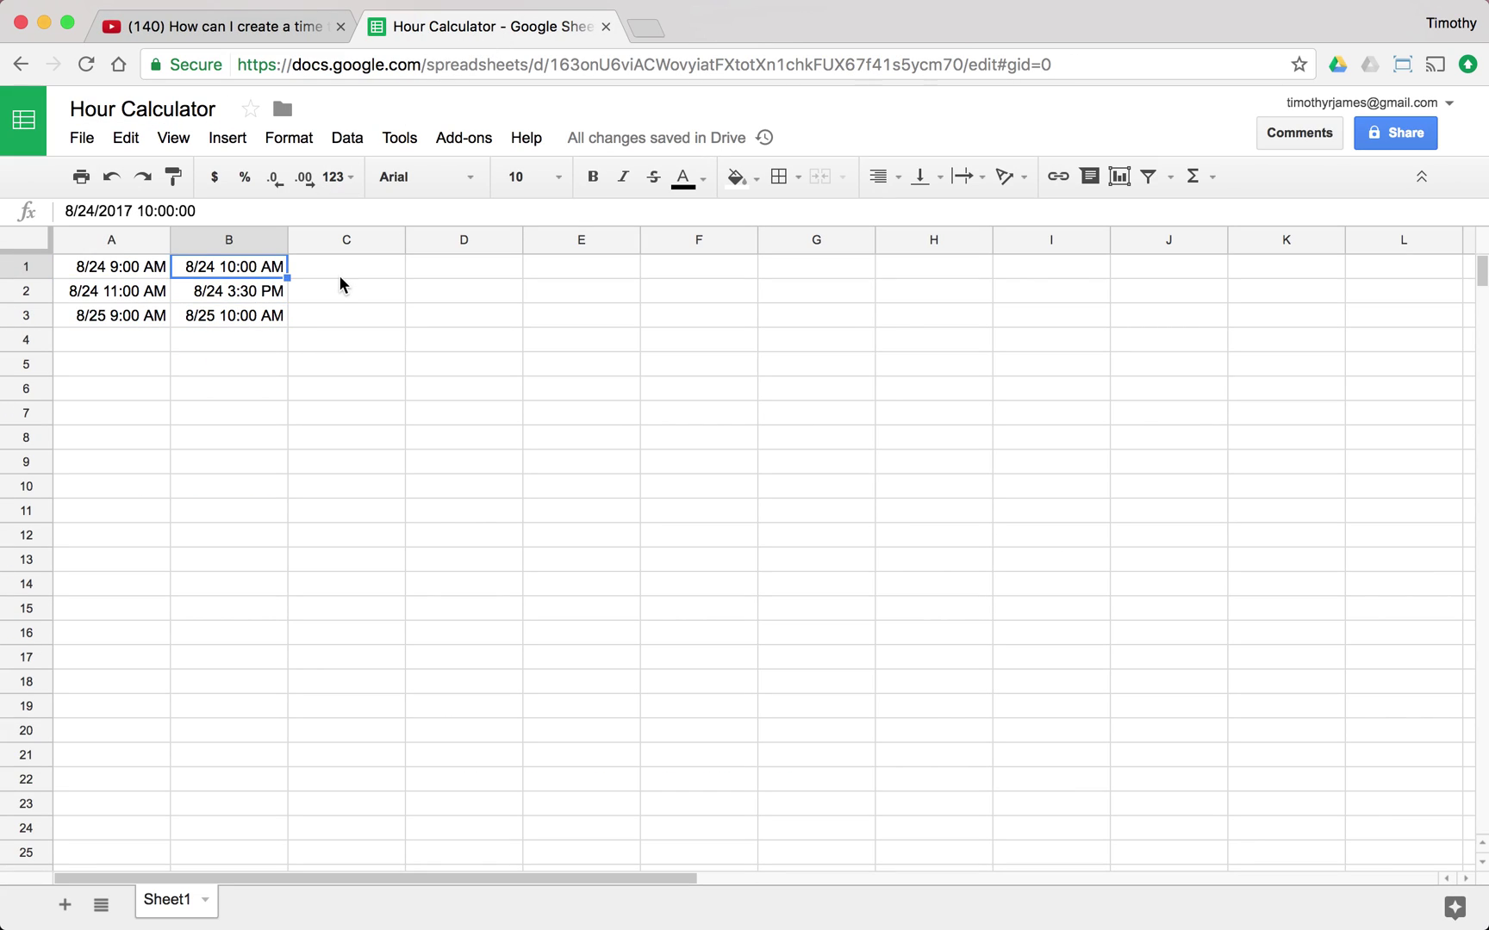
pyautogui.click(340, 274)
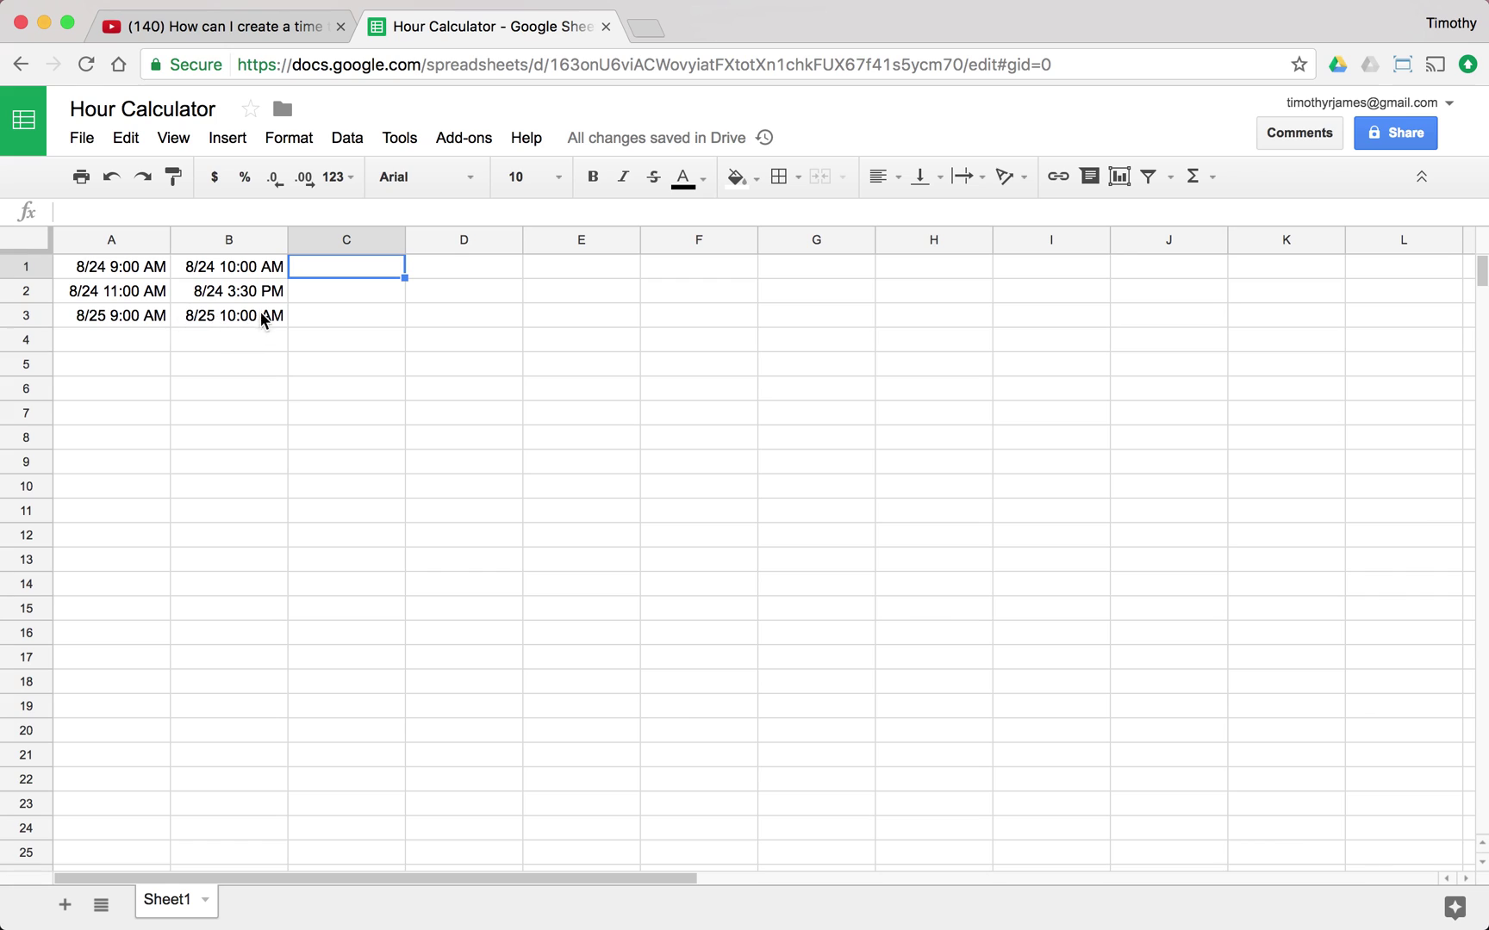
pyautogui.write('1')
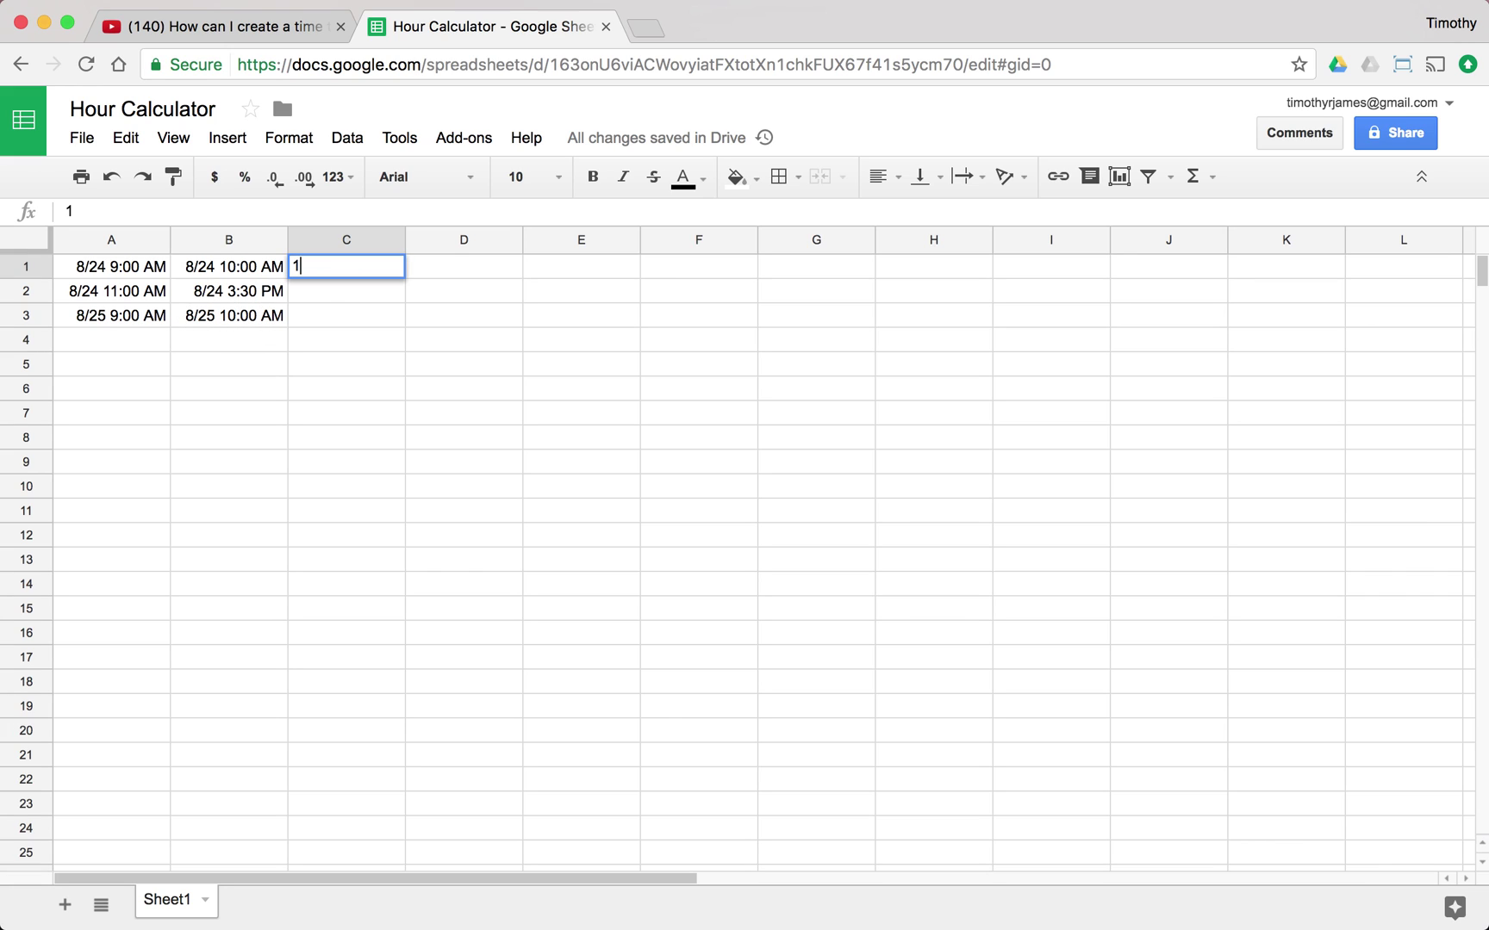
pyautogui.press('Return')
pyautogui.write('4.5')
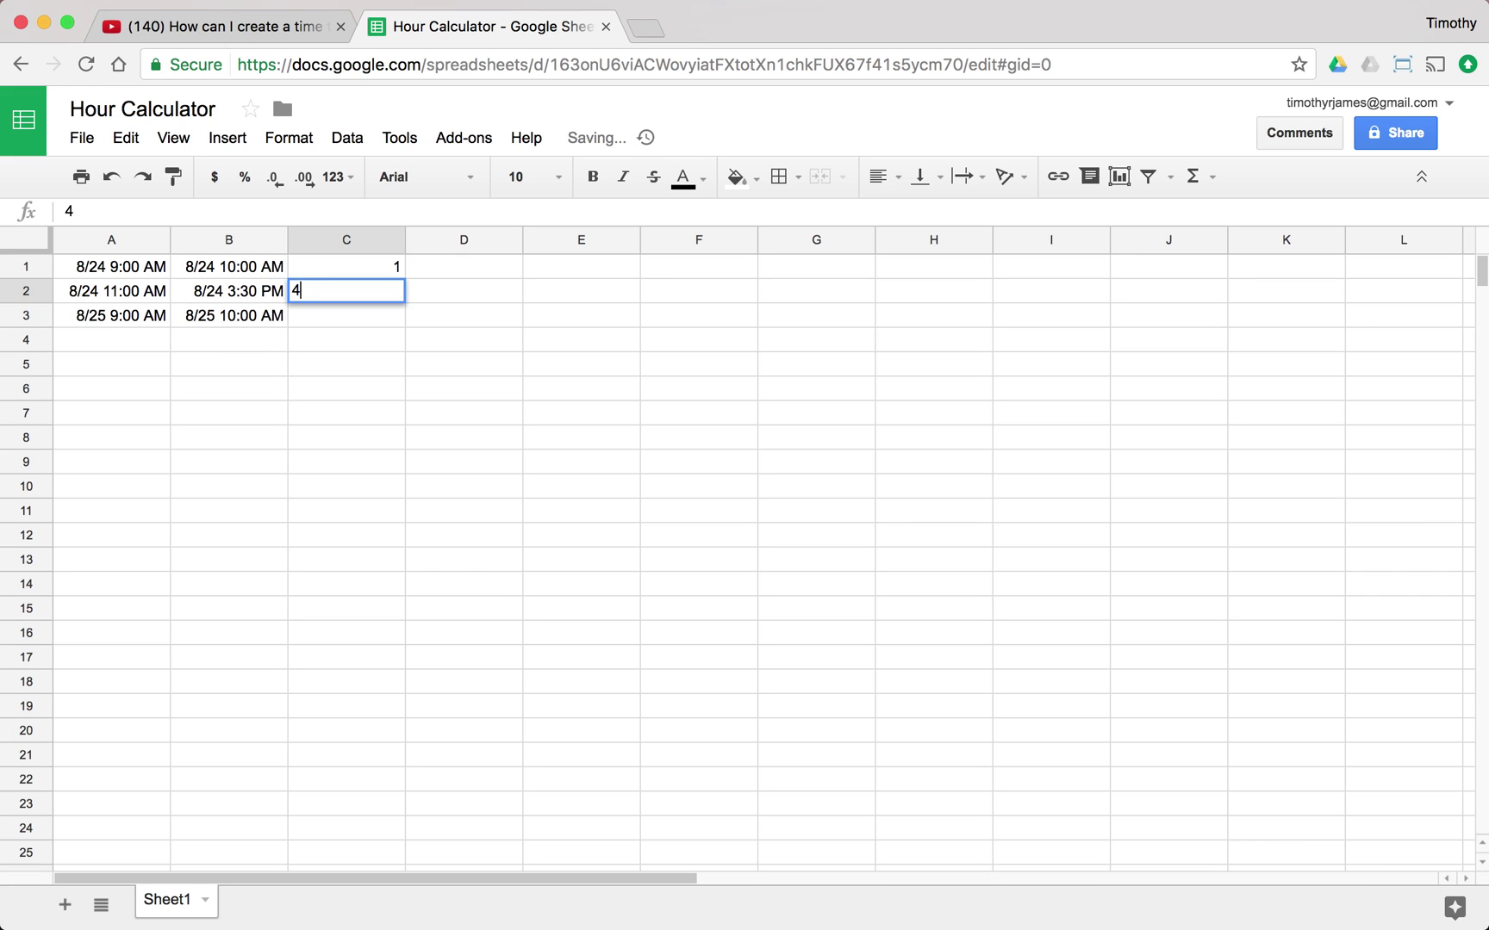
pyautogui.press('Return')
pyautogui.write('1')
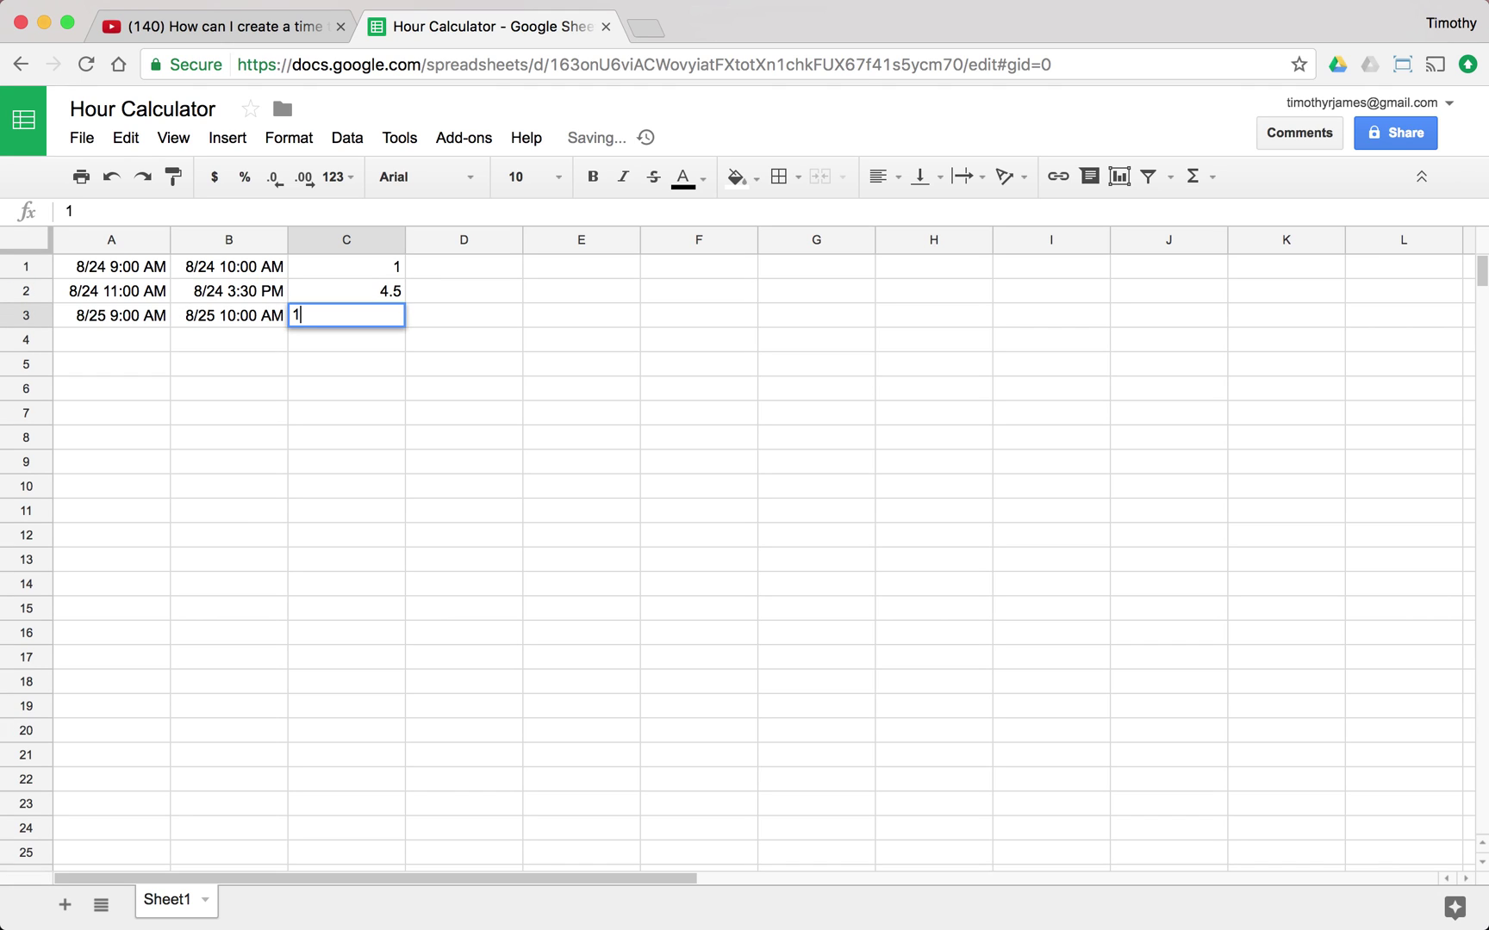
pyautogui.press('Return')
# Total the hours in cell C6 with a SUM formula over C1:C4.
pyautogui.click(346, 388)
pyautogui.write('-')
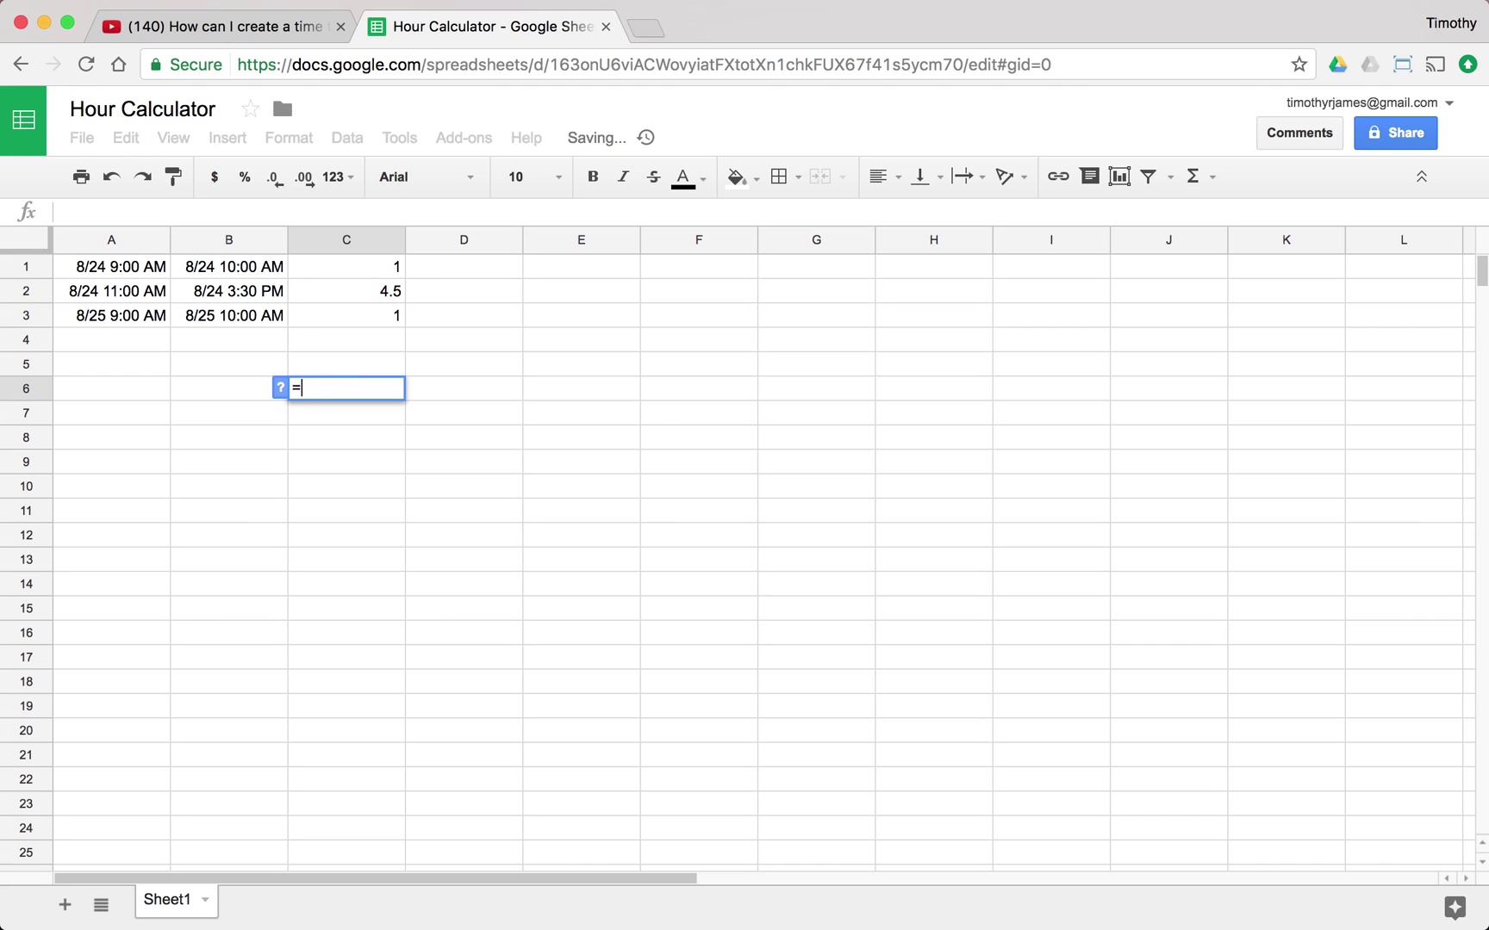
pyautogui.write('SUM(')
pyautogui.press('Up')
pyautogui.press('Up')
pyautogui.hotkey('shift', 'Up')
pyautogui.hotkey('shift', 'Up')
pyautogui.hotkey('shift', 'Up')
pyautogui.press('Return')
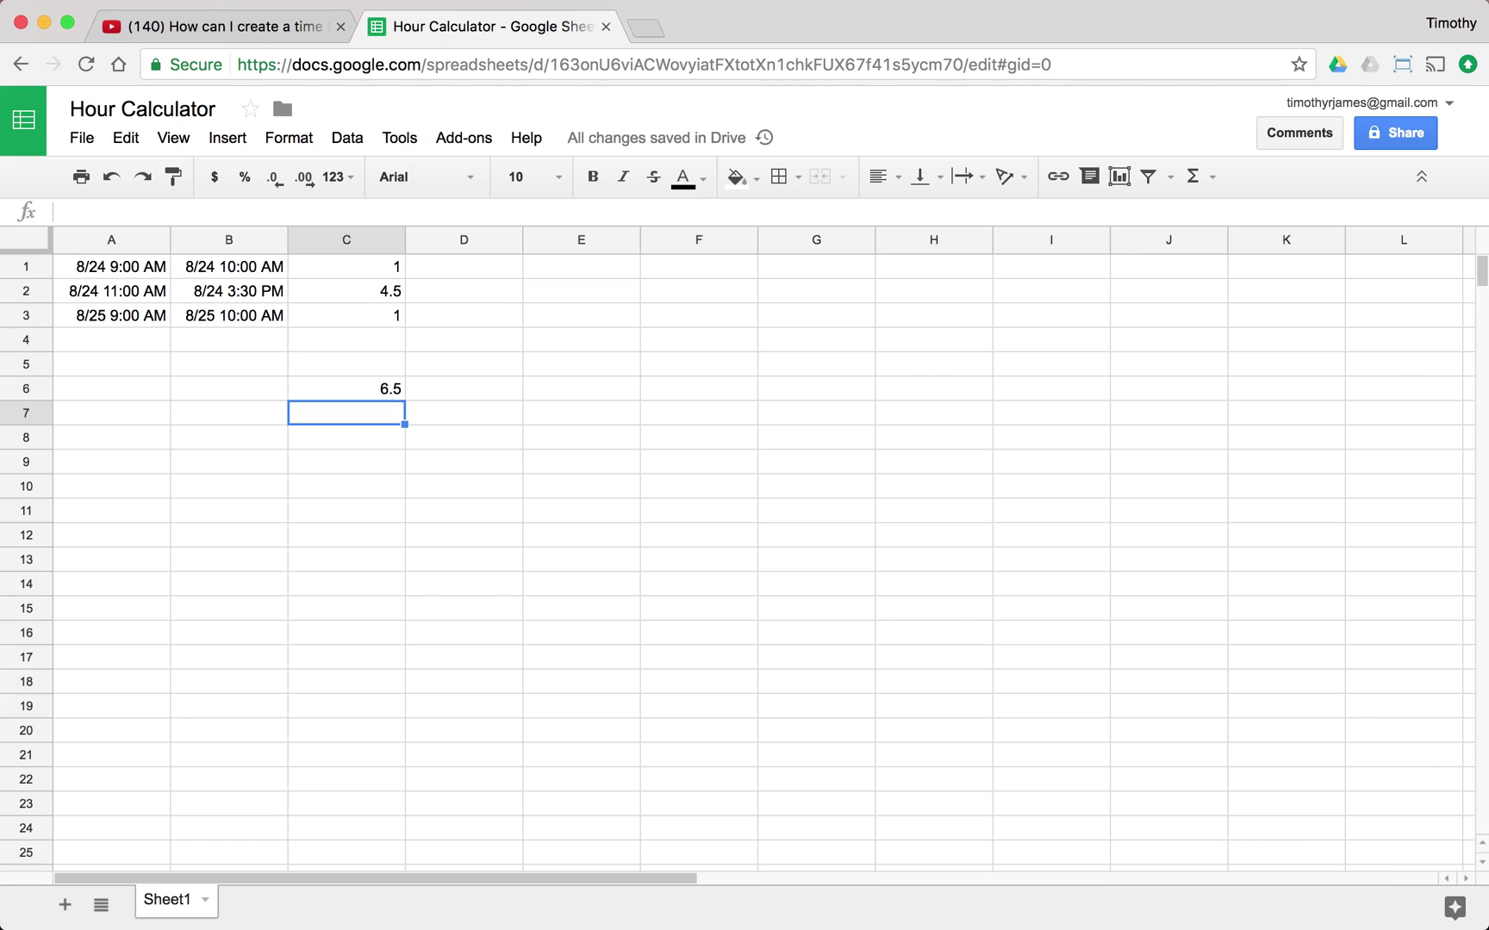
pyautogui.moveTo(133, 269); pyautogui.dragTo(129, 513)
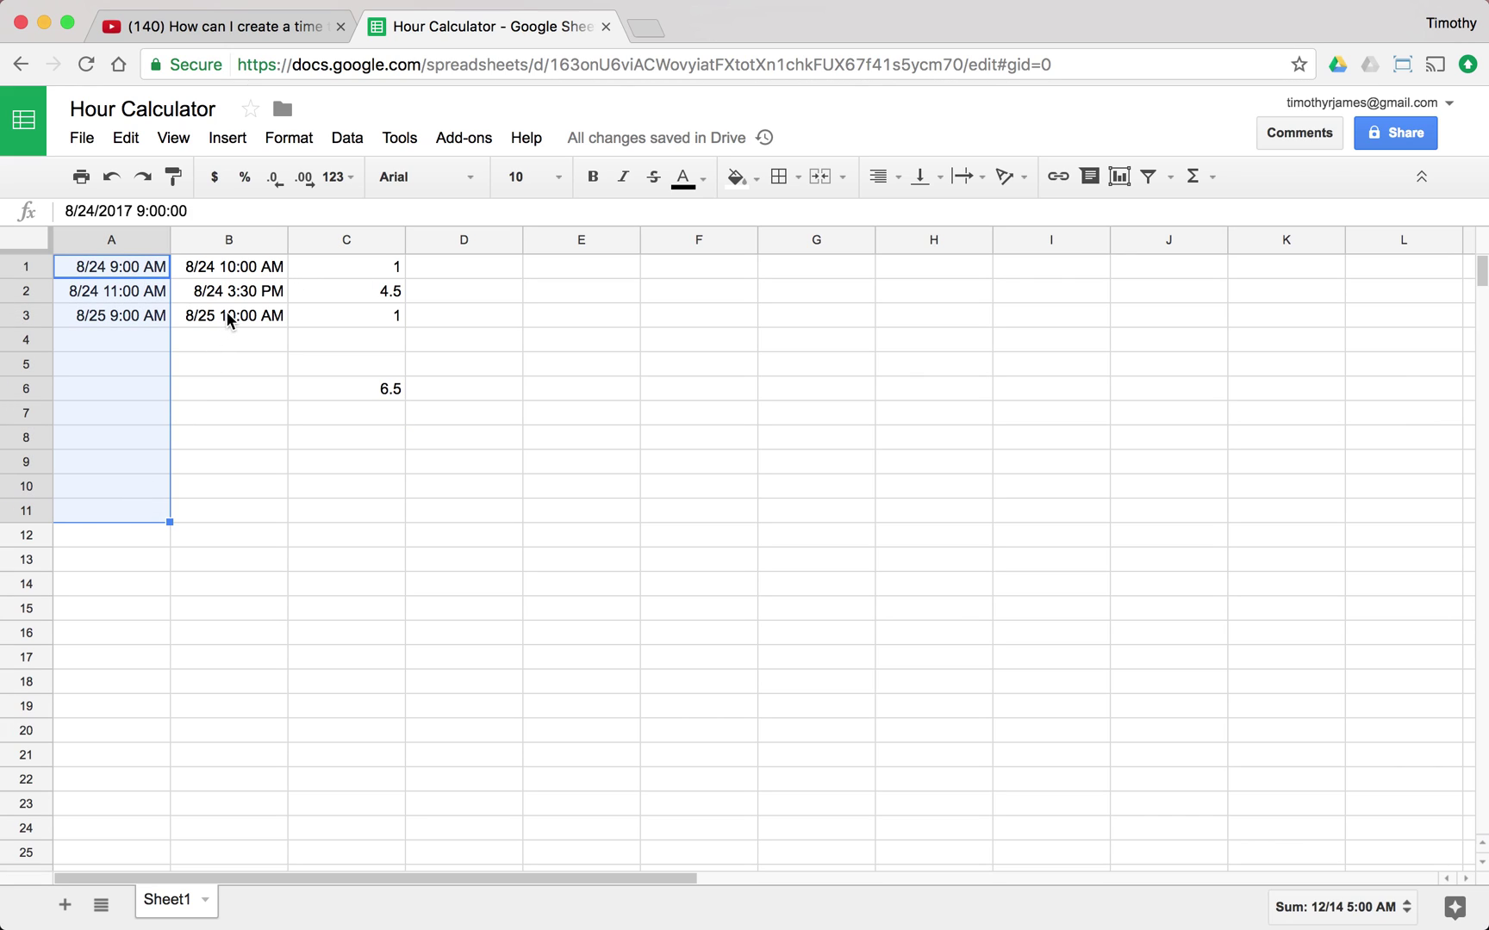
pyautogui.moveTo(228, 268); pyautogui.dragTo(248, 513)
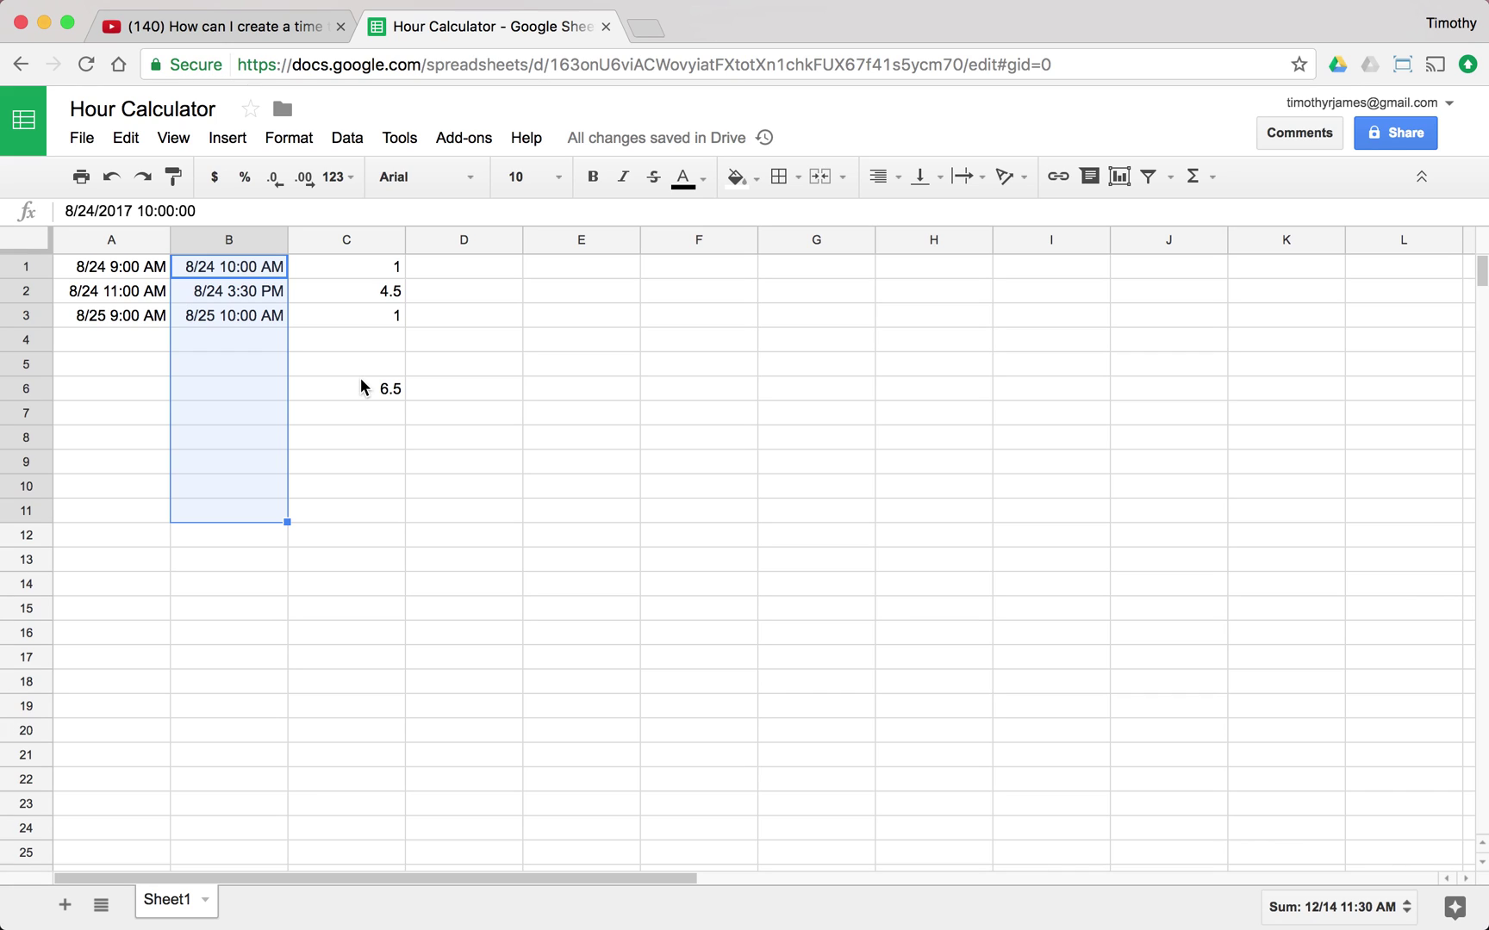
pyautogui.click(379, 393)
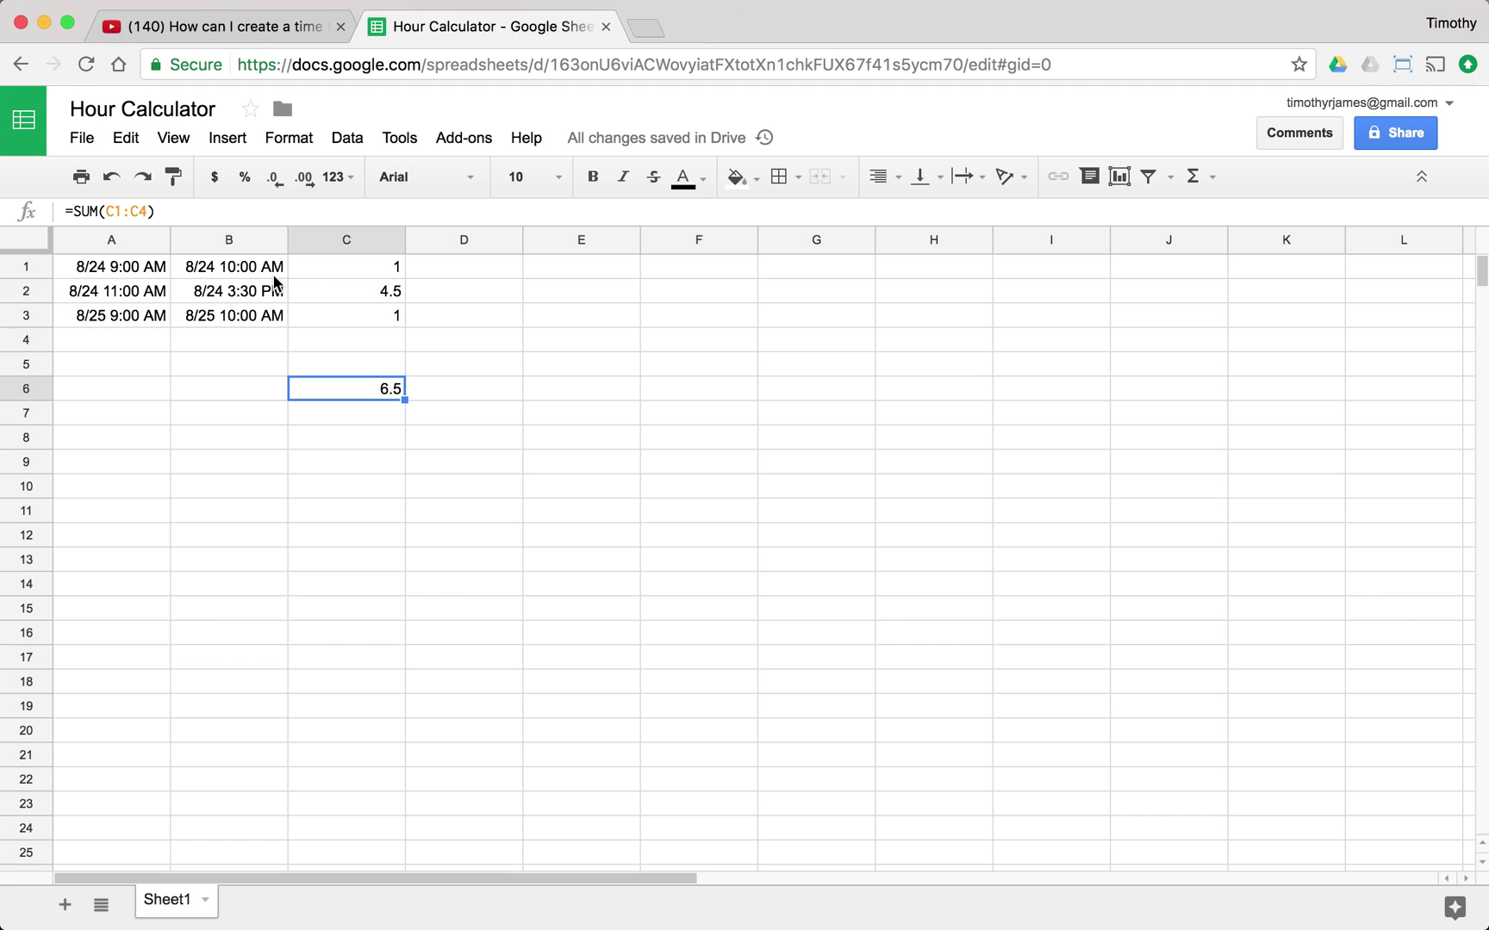
# Insert a row above row 1 and fill A1 to C1 with the headers Clock In, Clock Out and Total Hours.
pyautogui.click(26, 267)
pyautogui.rightClick(25, 267)
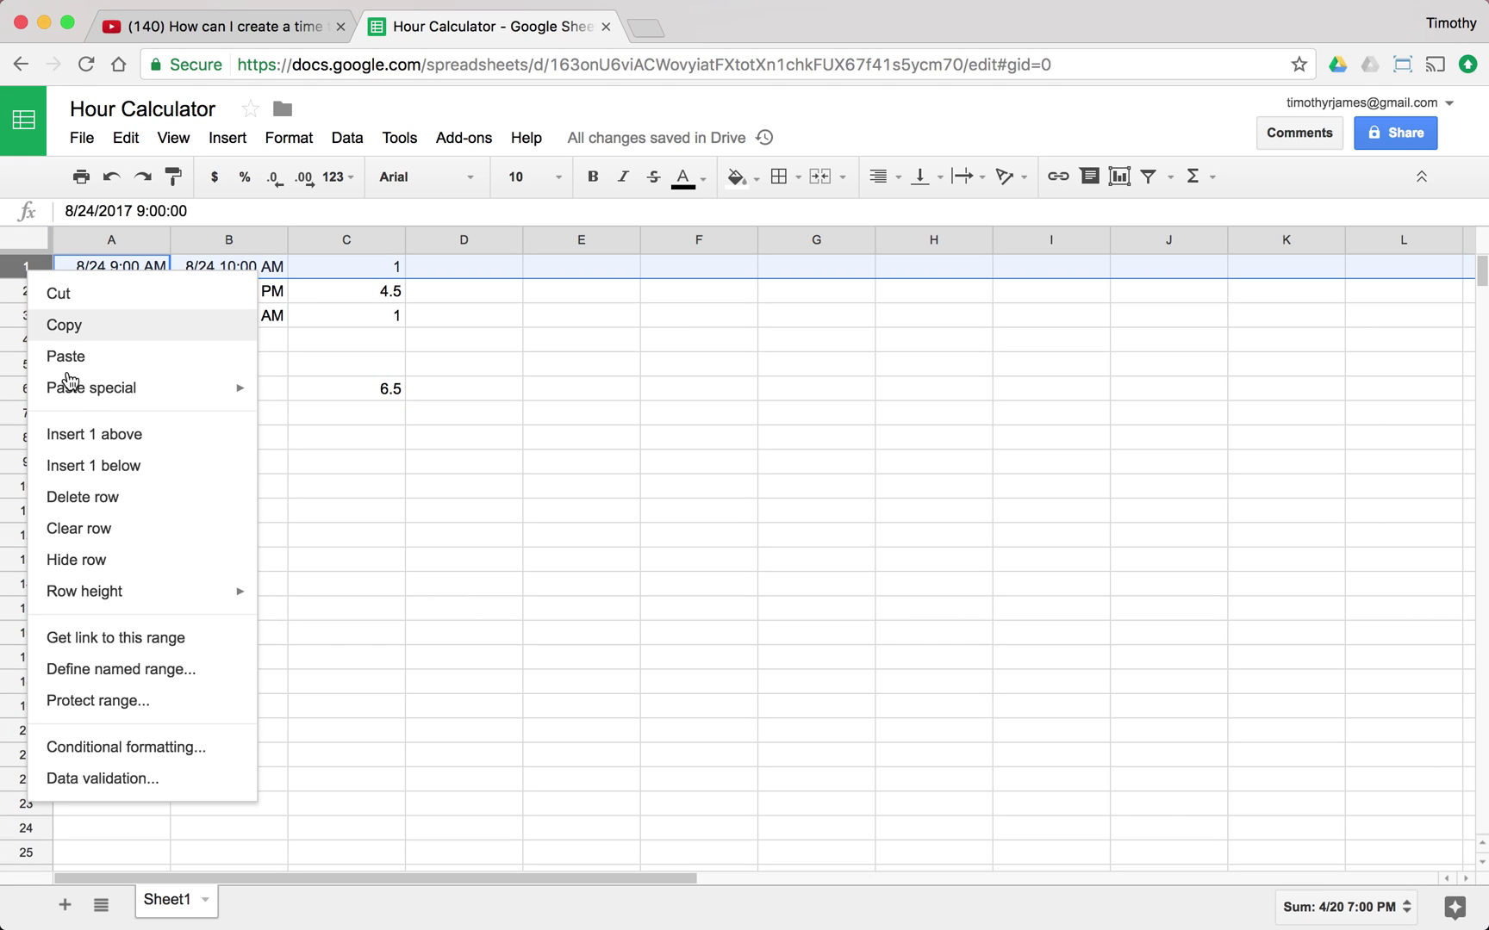
pyautogui.click(116, 435)
pyautogui.click(136, 264)
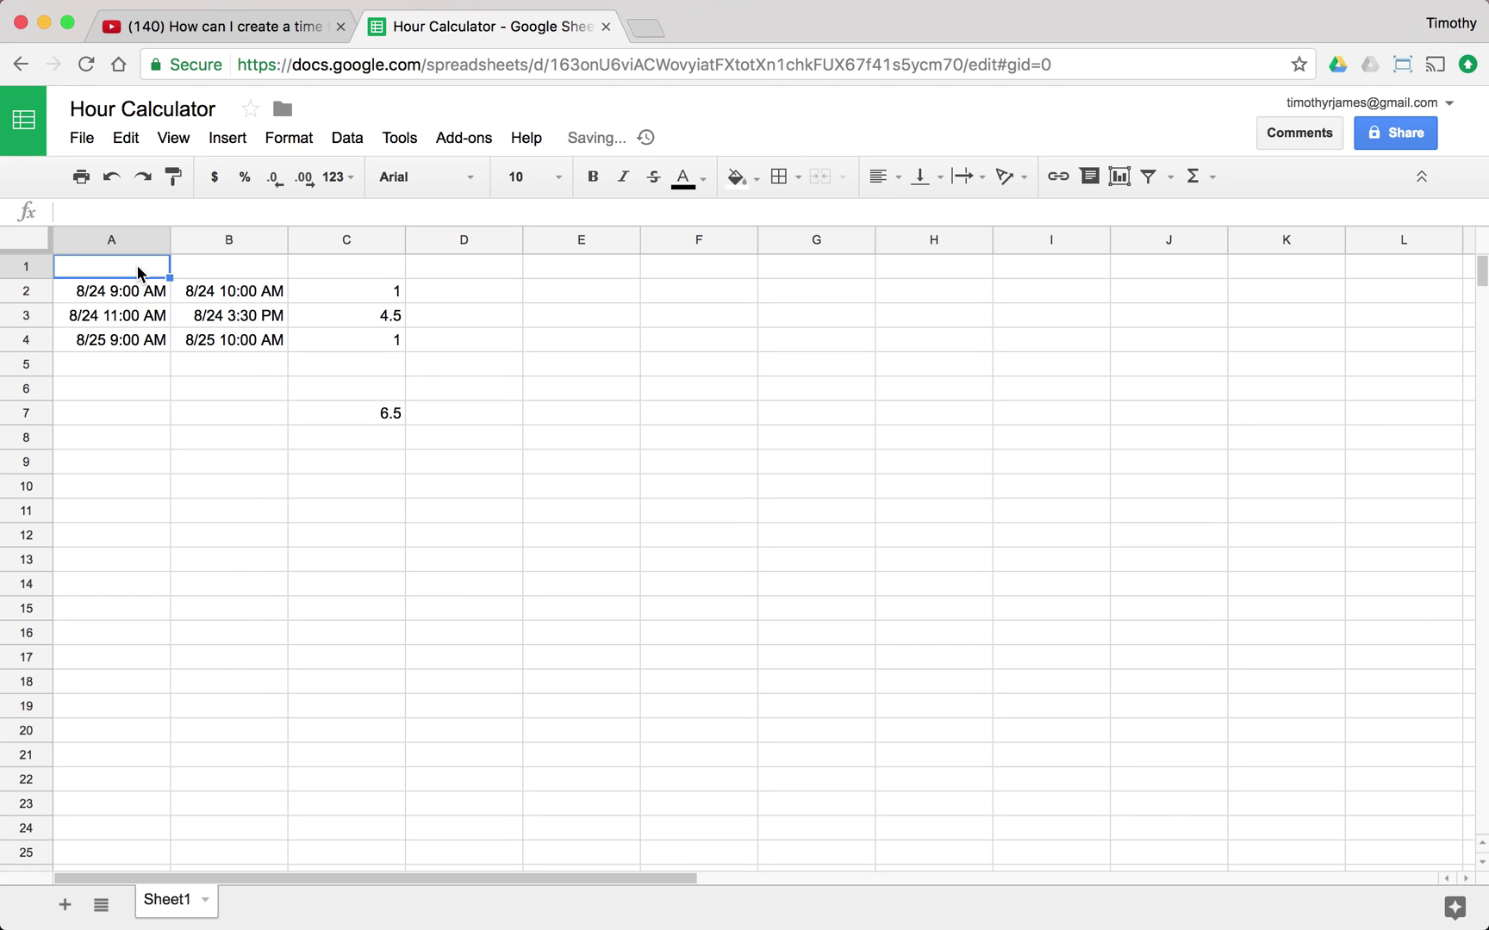
pyautogui.write('Clock In')
pyautogui.press('Tab')
pyautogui.write('Clock Out')
pyautogui.press('Tab')
pyautogui.write('Total Hours')
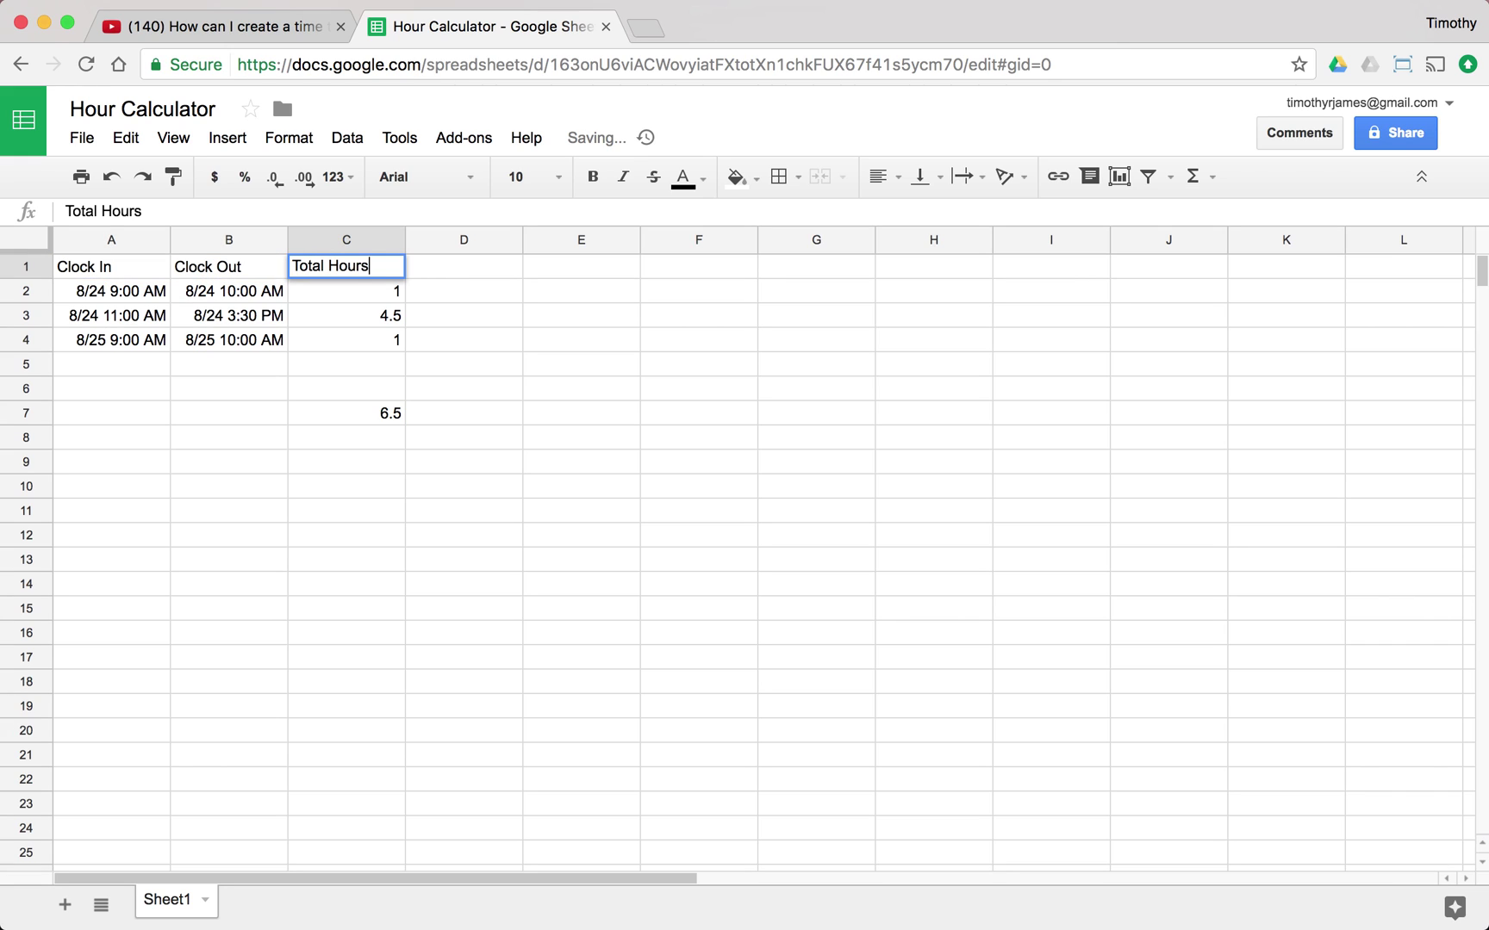
pyautogui.press('Return')
# Make the three header cells A1:C1 bold.
pyautogui.press('Up')
pyautogui.hotkey('shift', 'Right')
pyautogui.hotkey('shift', 'Right')
pyautogui.press('super+b')
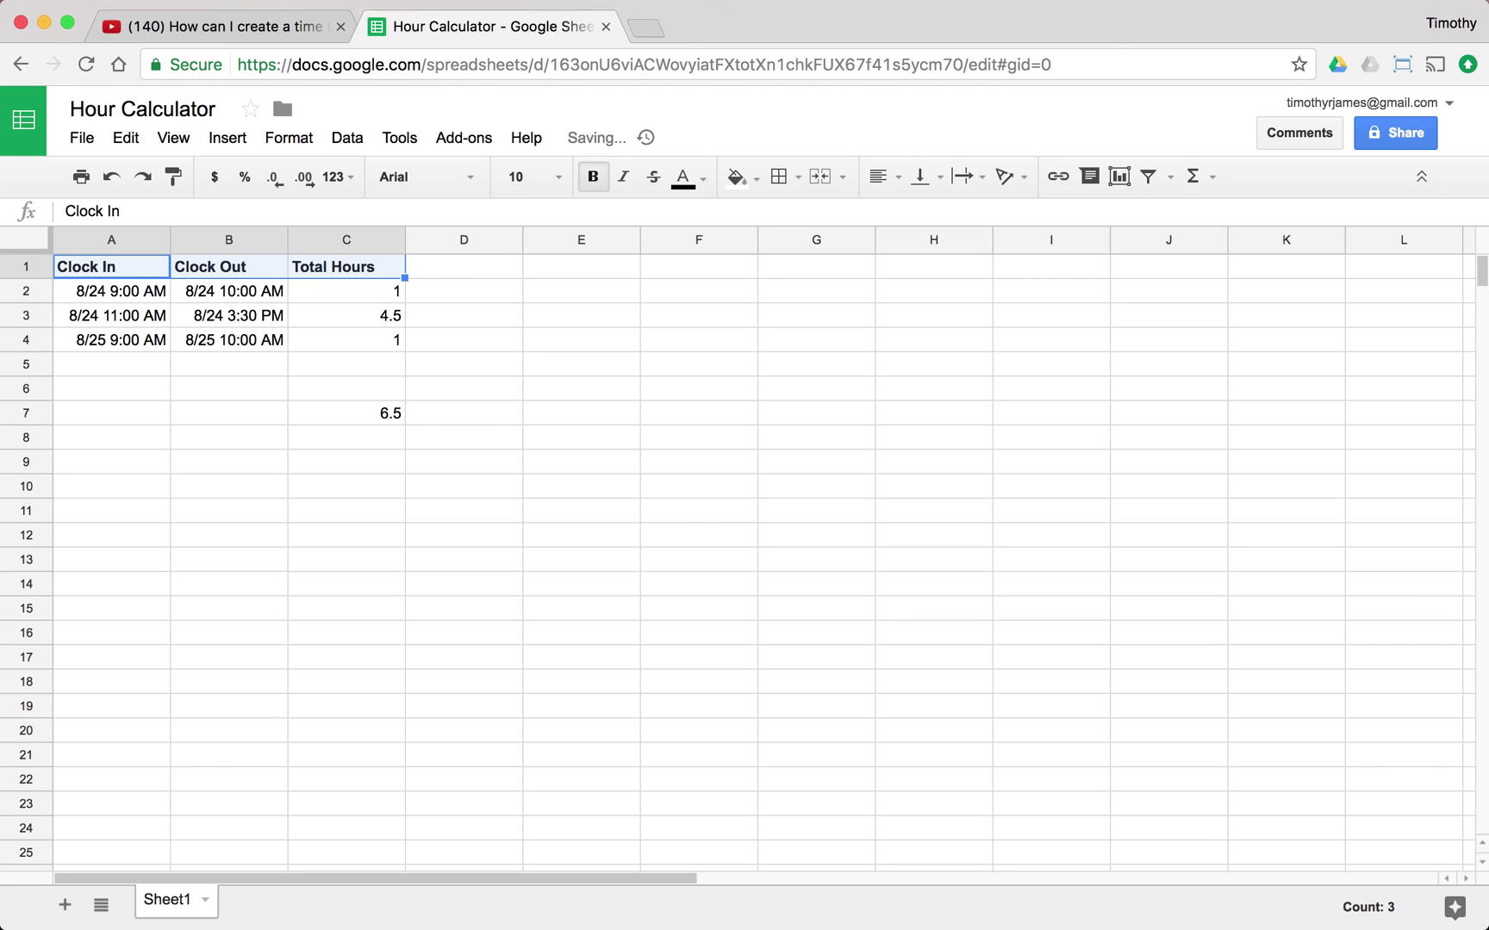
# Enter the formula =A2 in cell D2 to reference the first clock-in time.
pyautogui.press('Right')
pyautogui.press('Right')
pyautogui.press('Right')
pyautogui.press('Down')
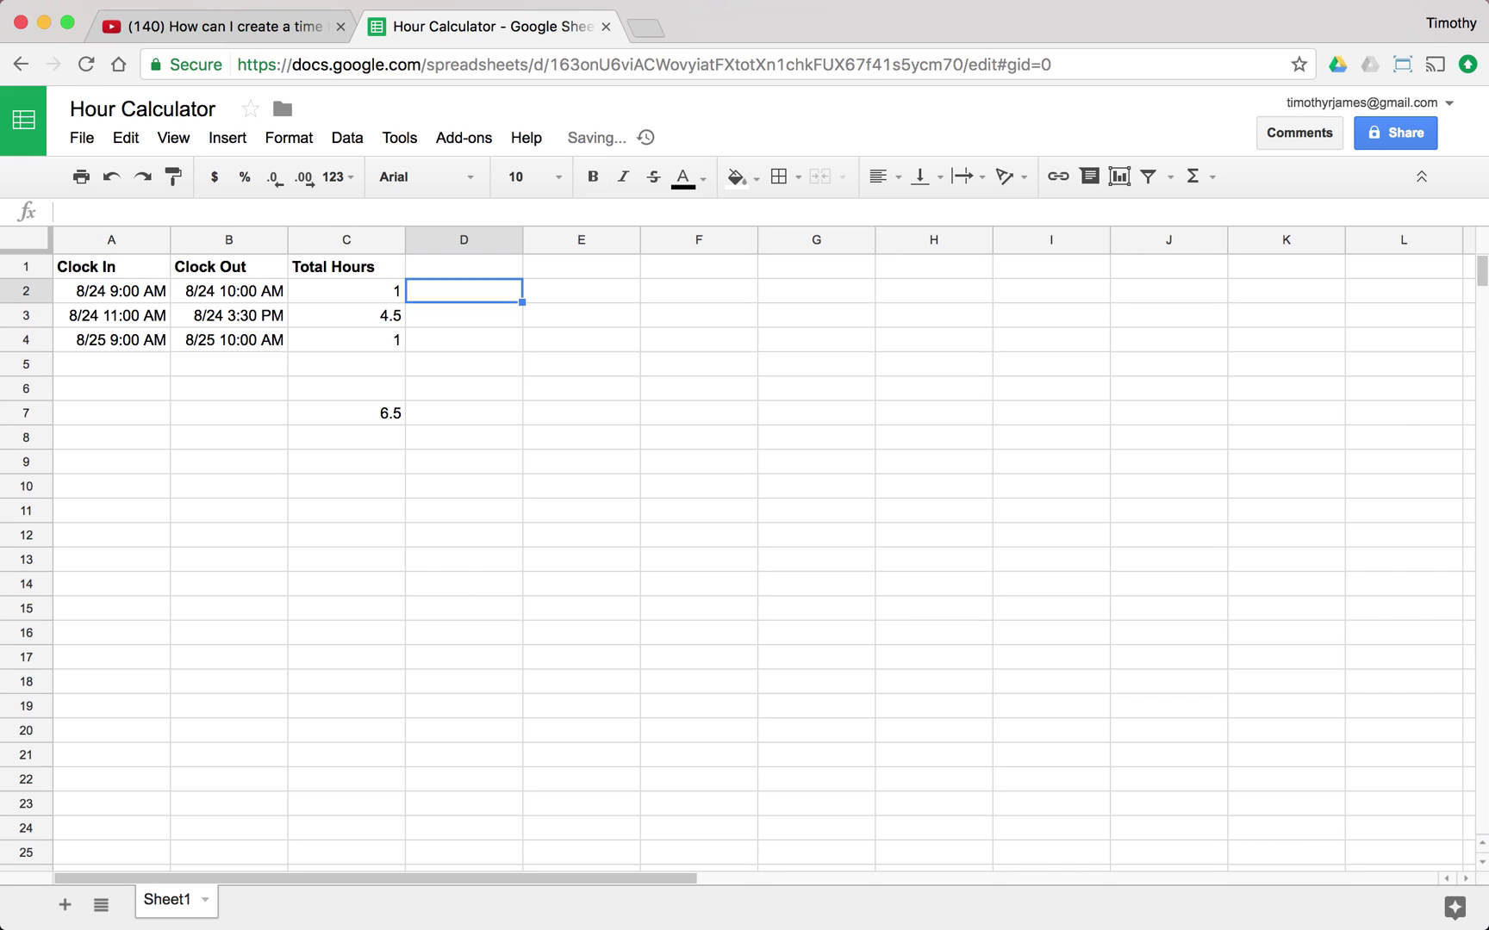
pyautogui.write('=B2')
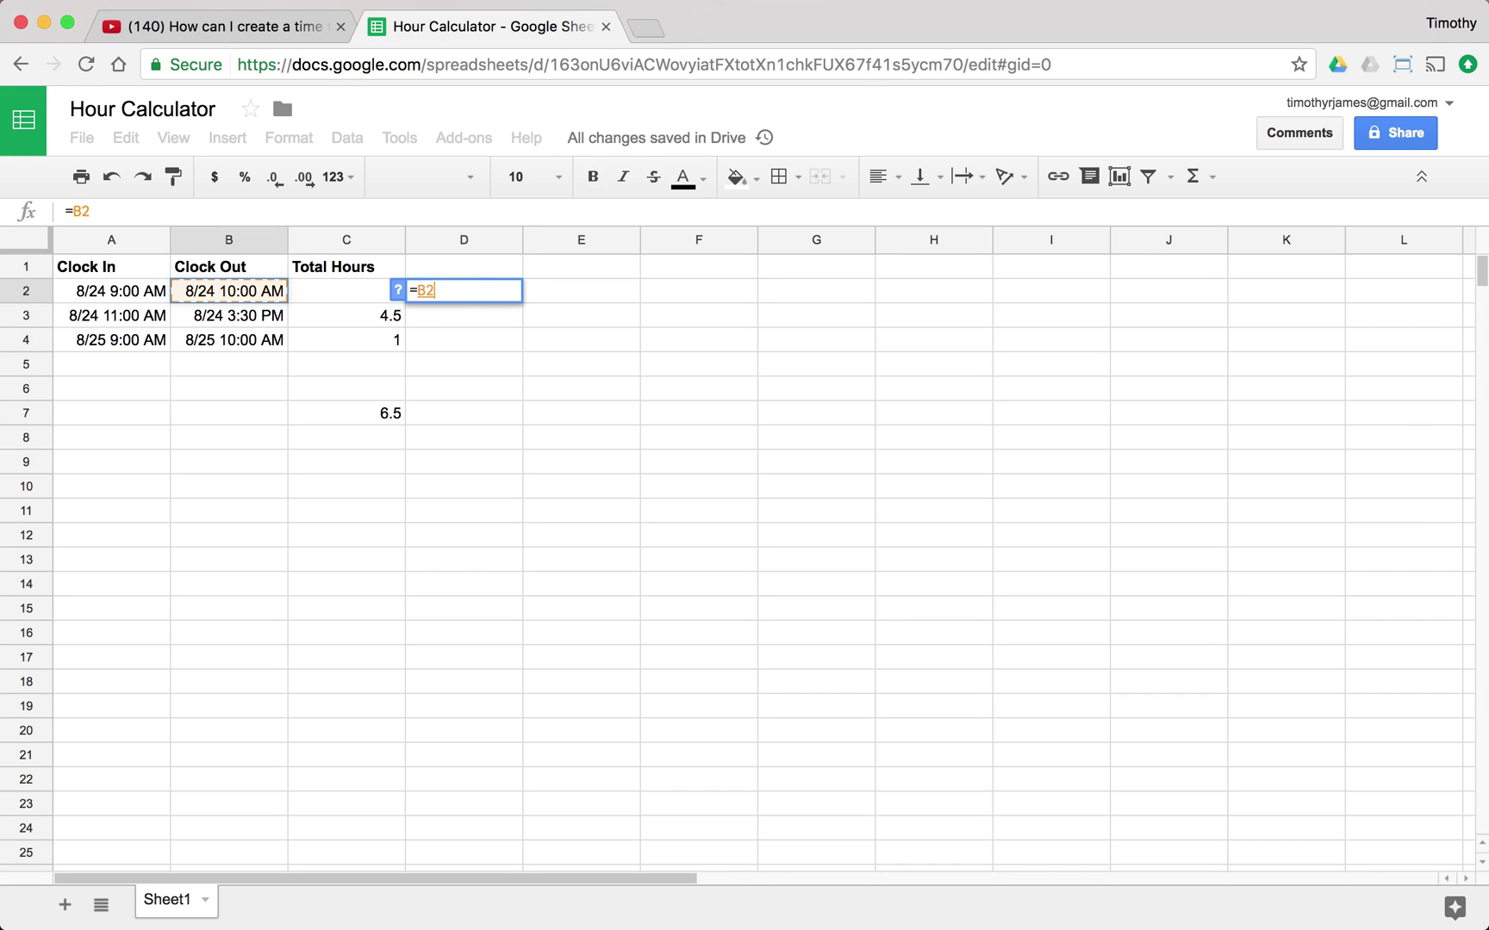
pyautogui.press('Left')
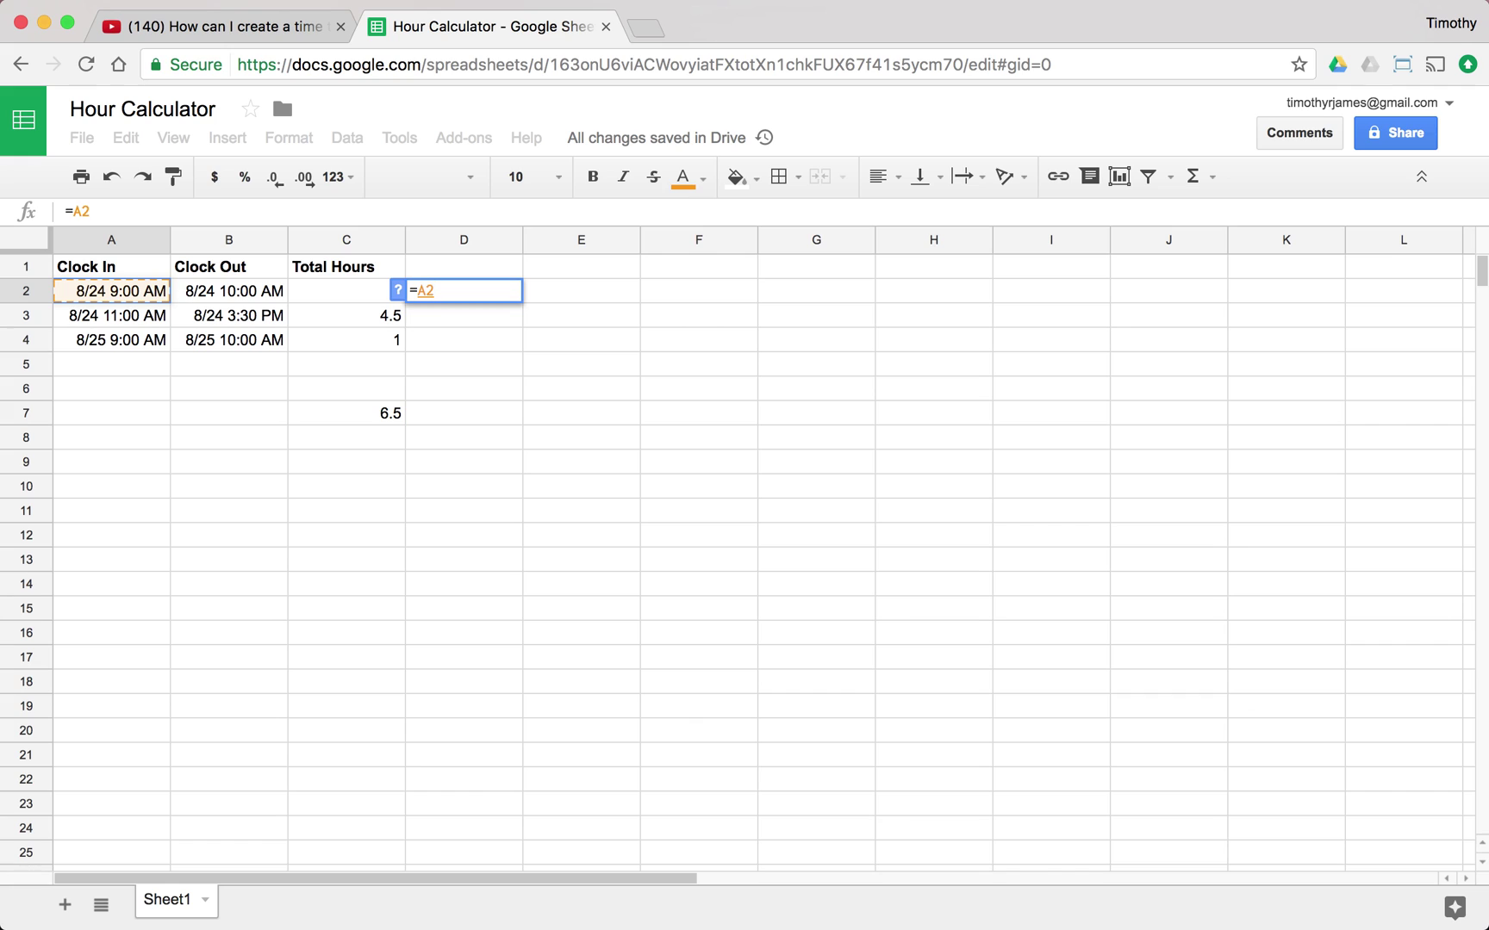
pyautogui.press('Return')
# Format cell D2 as a number with five decimal places.
pyautogui.click(443, 298)
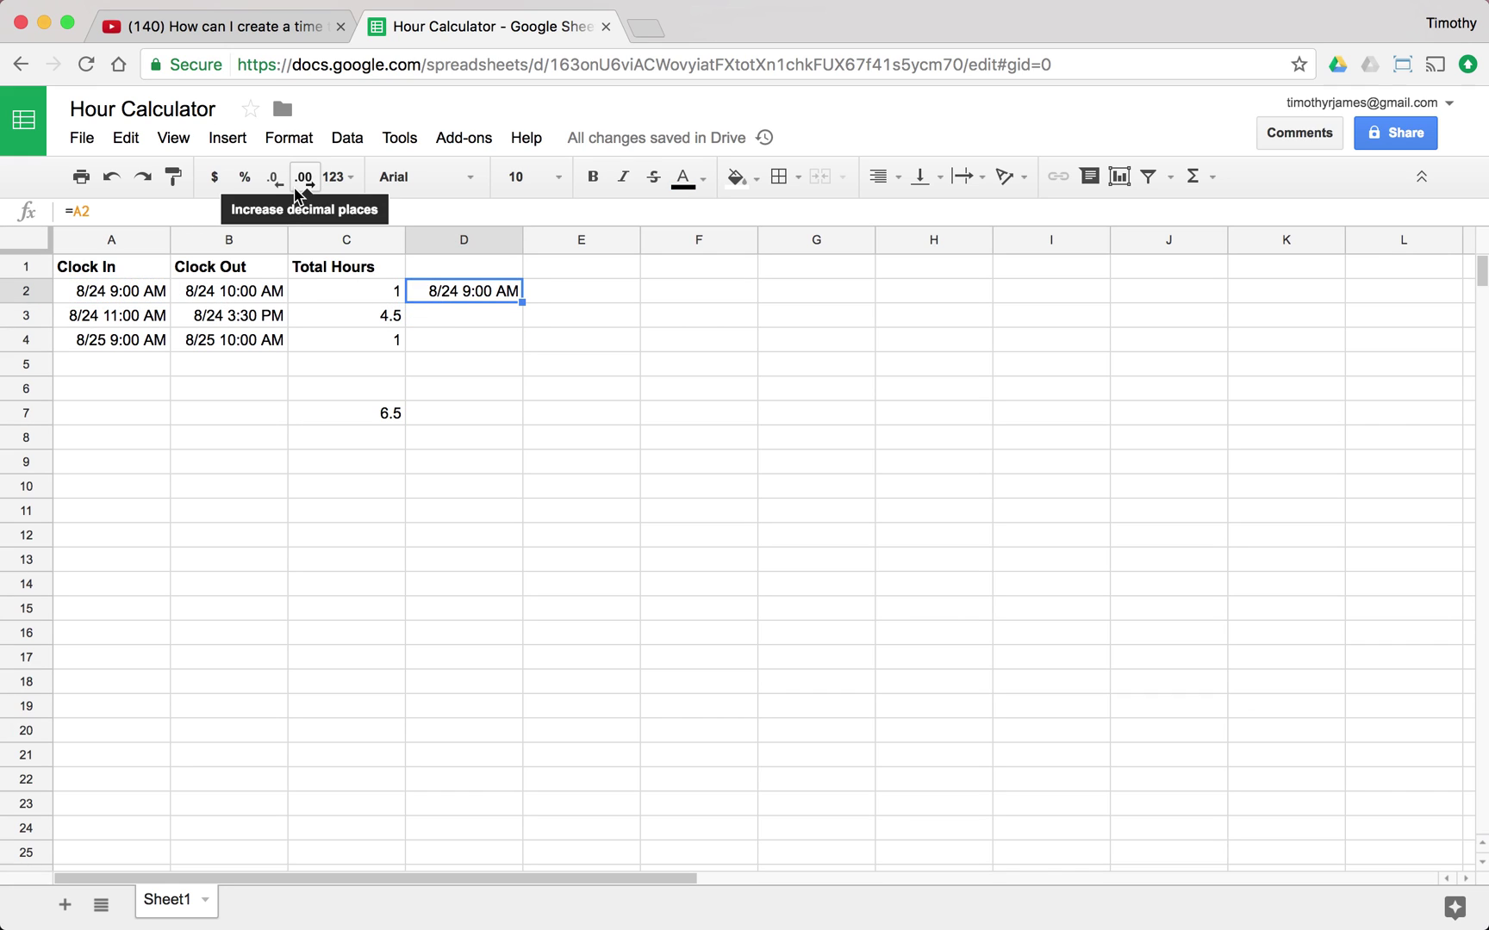
pyautogui.click(290, 140)
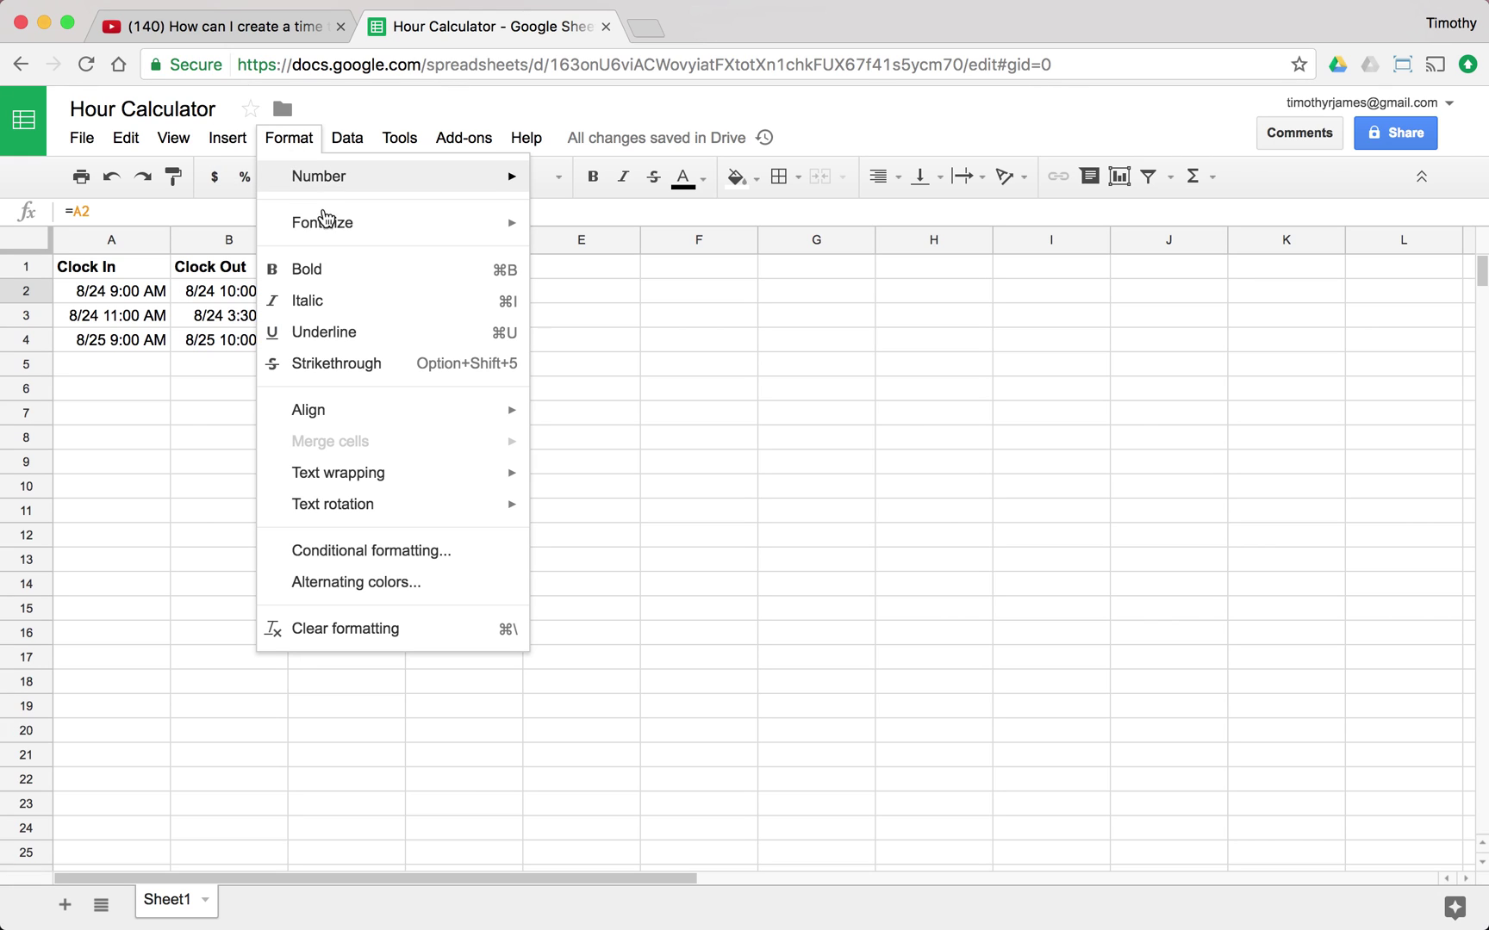
pyautogui.moveTo(344, 179)
pyautogui.click(597, 262)
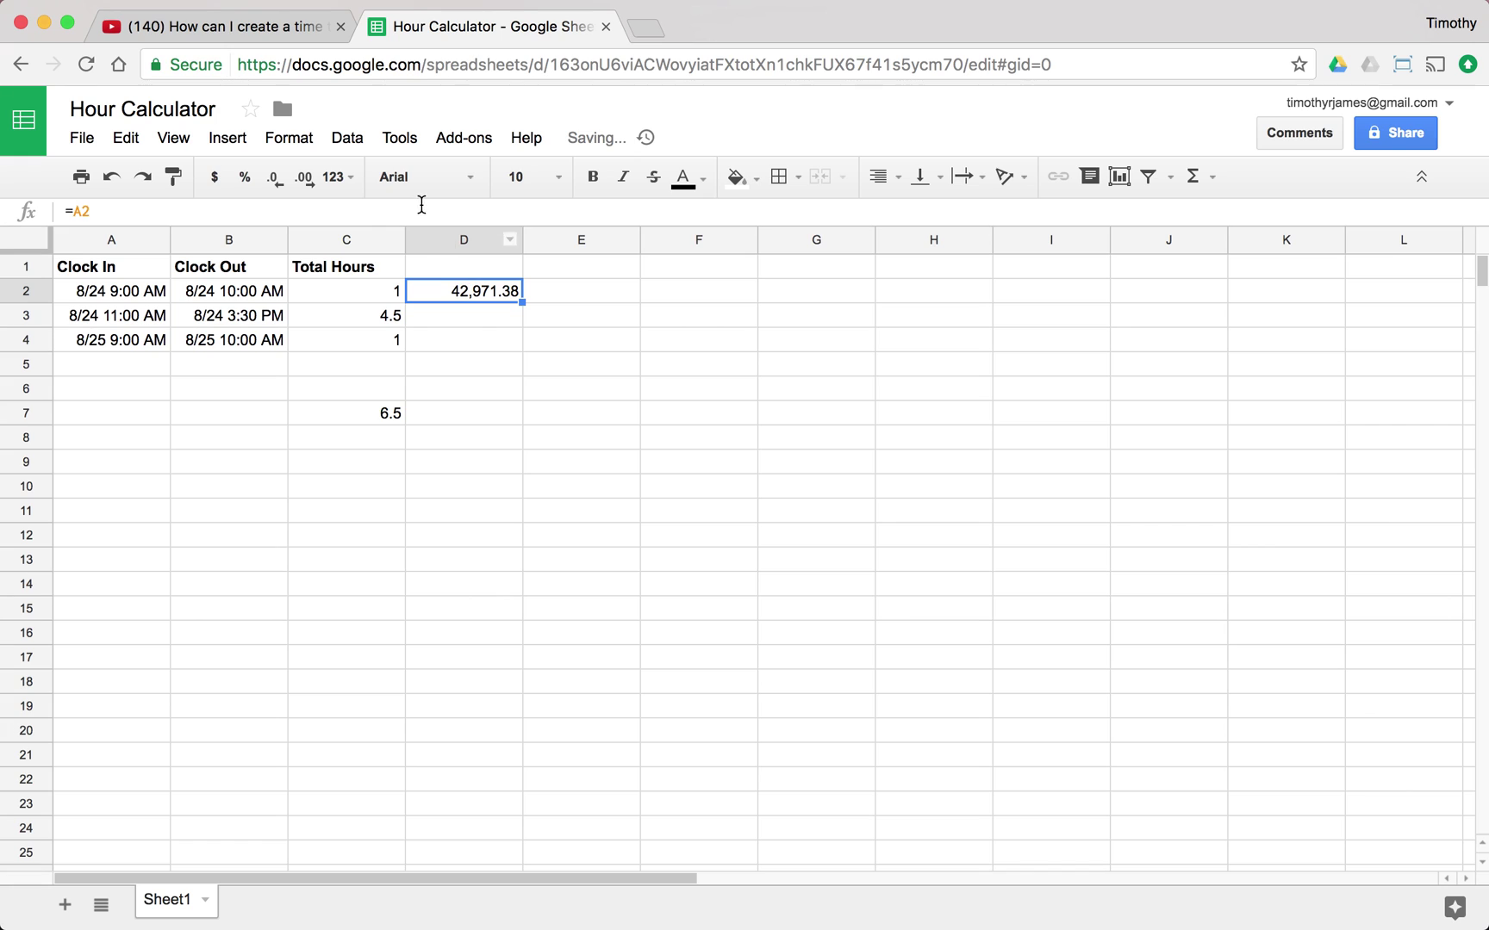
pyautogui.click(301, 178)
pyautogui.click(298, 180)
pyautogui.click(298, 180)
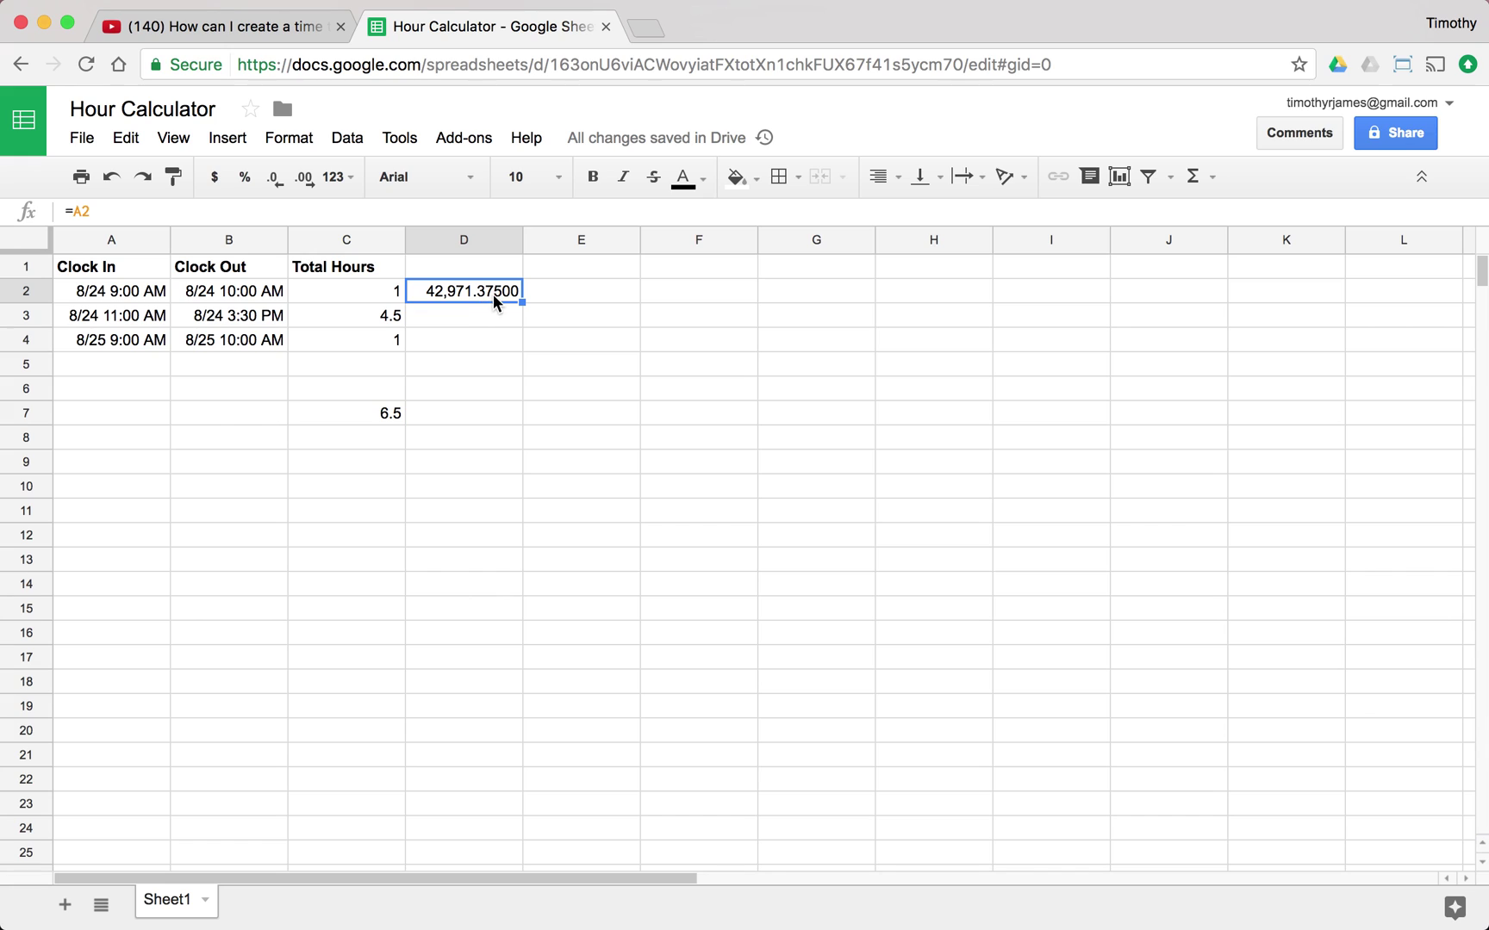
pyautogui.click(593, 302)
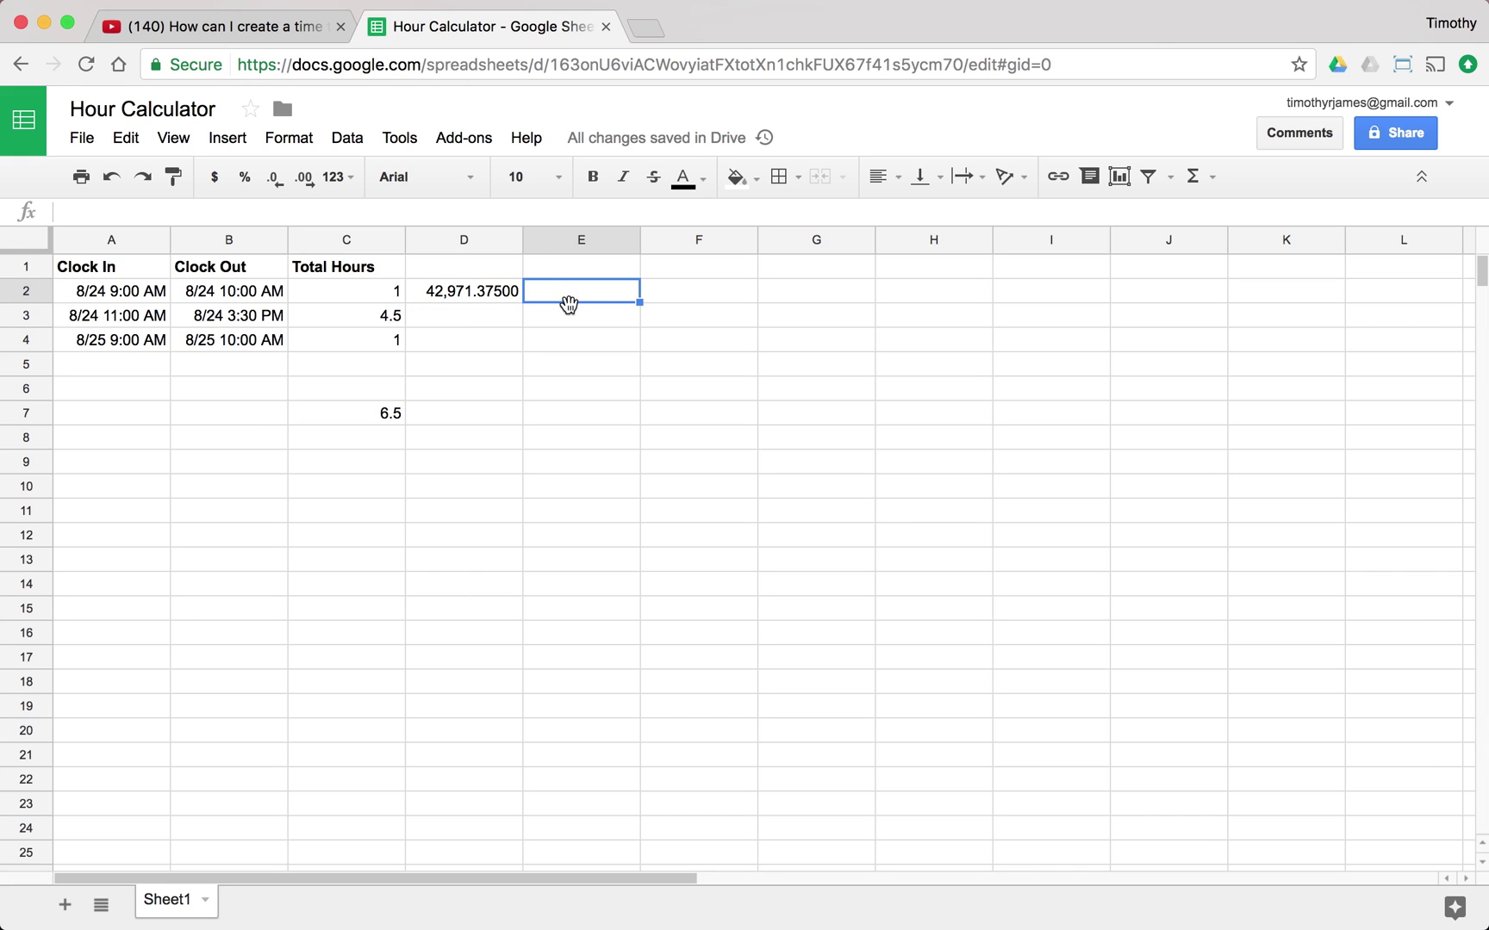
pyautogui.click(489, 295)
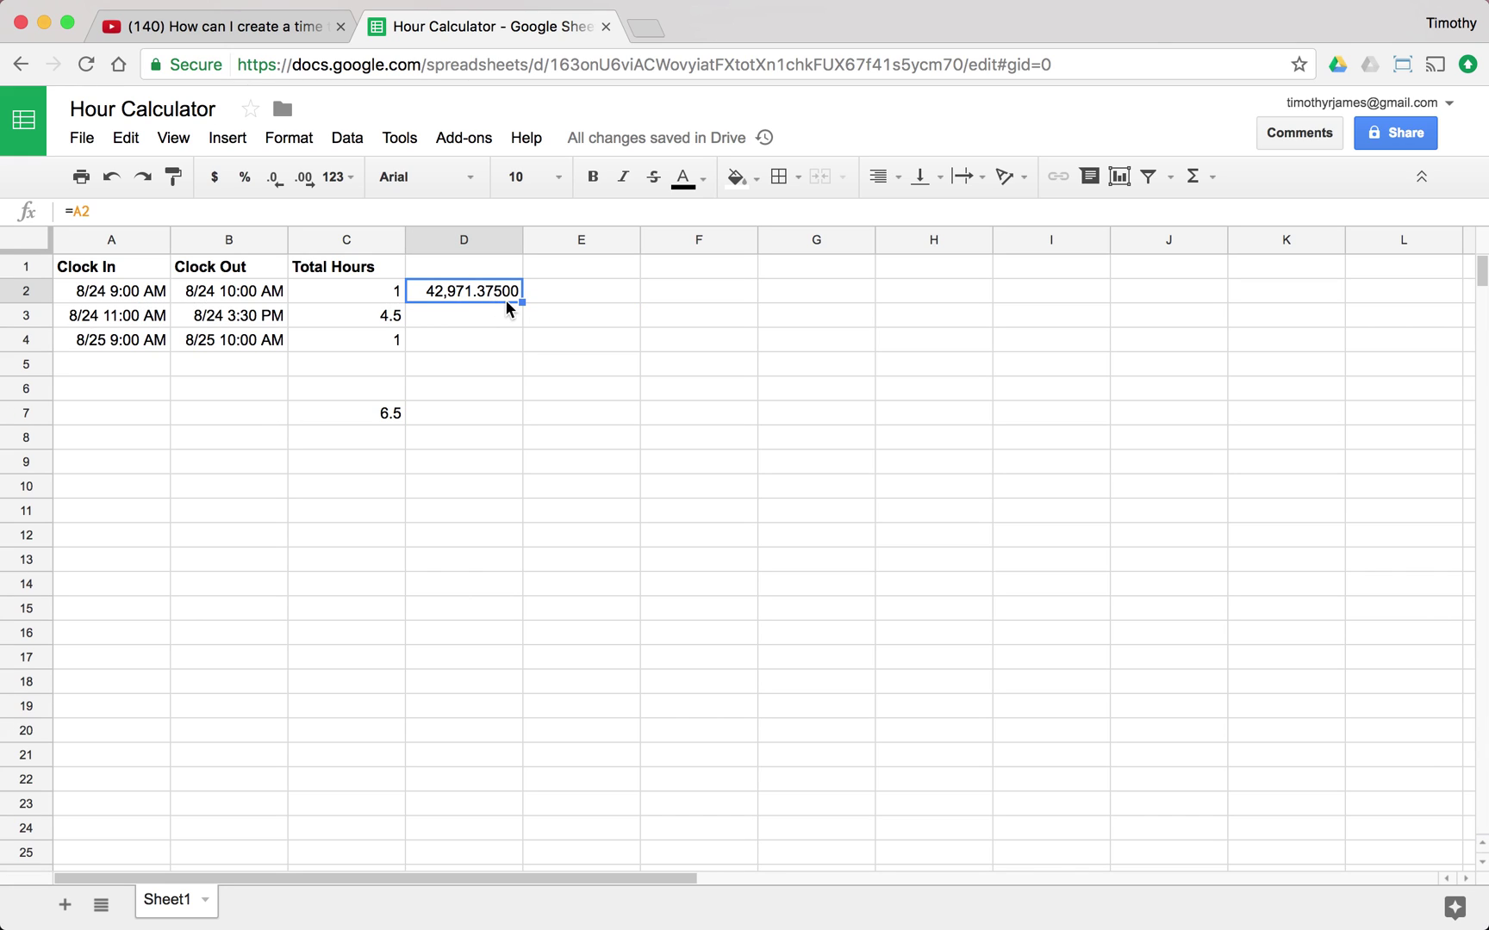
pyautogui.click(473, 256)
pyautogui.click(547, 289)
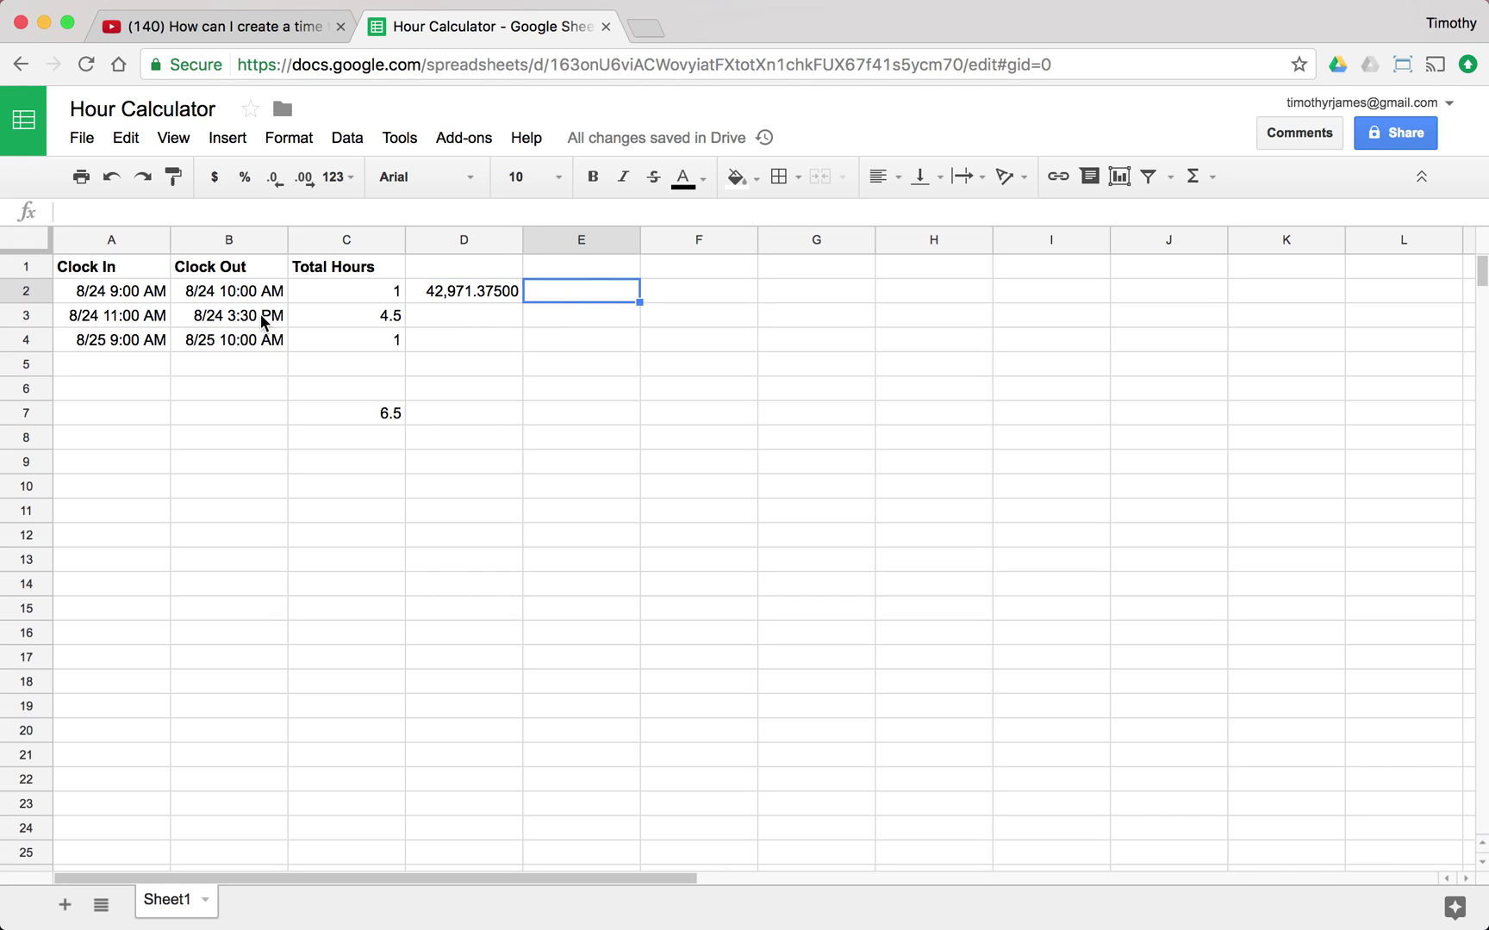
pyautogui.click(215, 298)
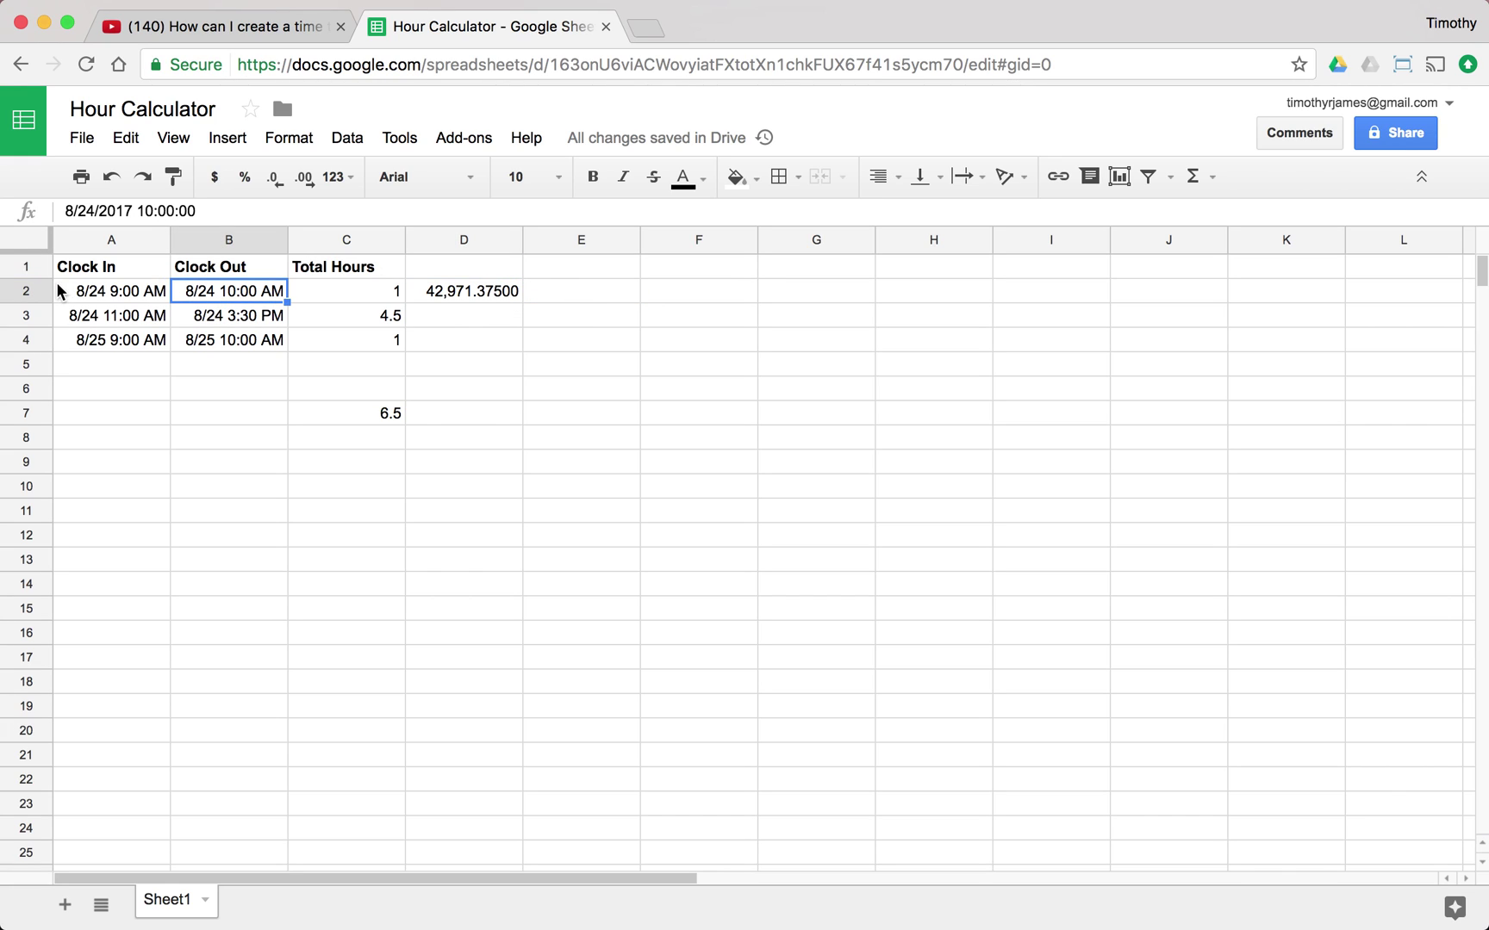
# Enter the formula =B2 in cell E2 to reference the first clock-out time.
pyautogui.click(566, 294)
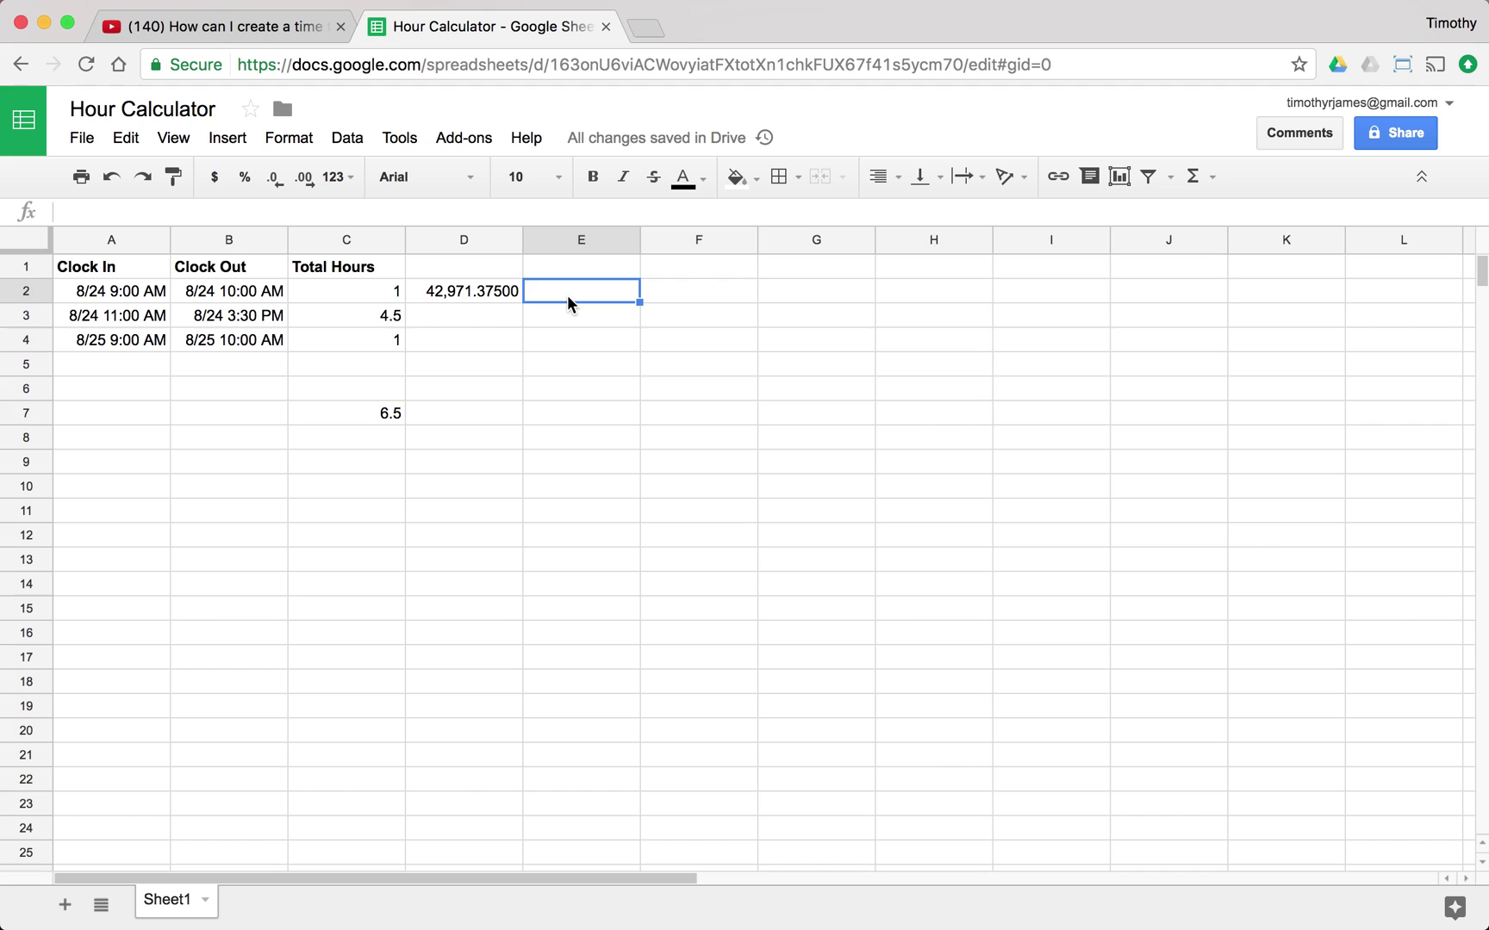
pyautogui.write('=B2')
pyautogui.press('Return')
# Format cell E2 as a number with six decimal places.
pyautogui.press('Up')
pyautogui.click(284, 139)
pyautogui.moveTo(415, 183)
pyautogui.click(654, 277)
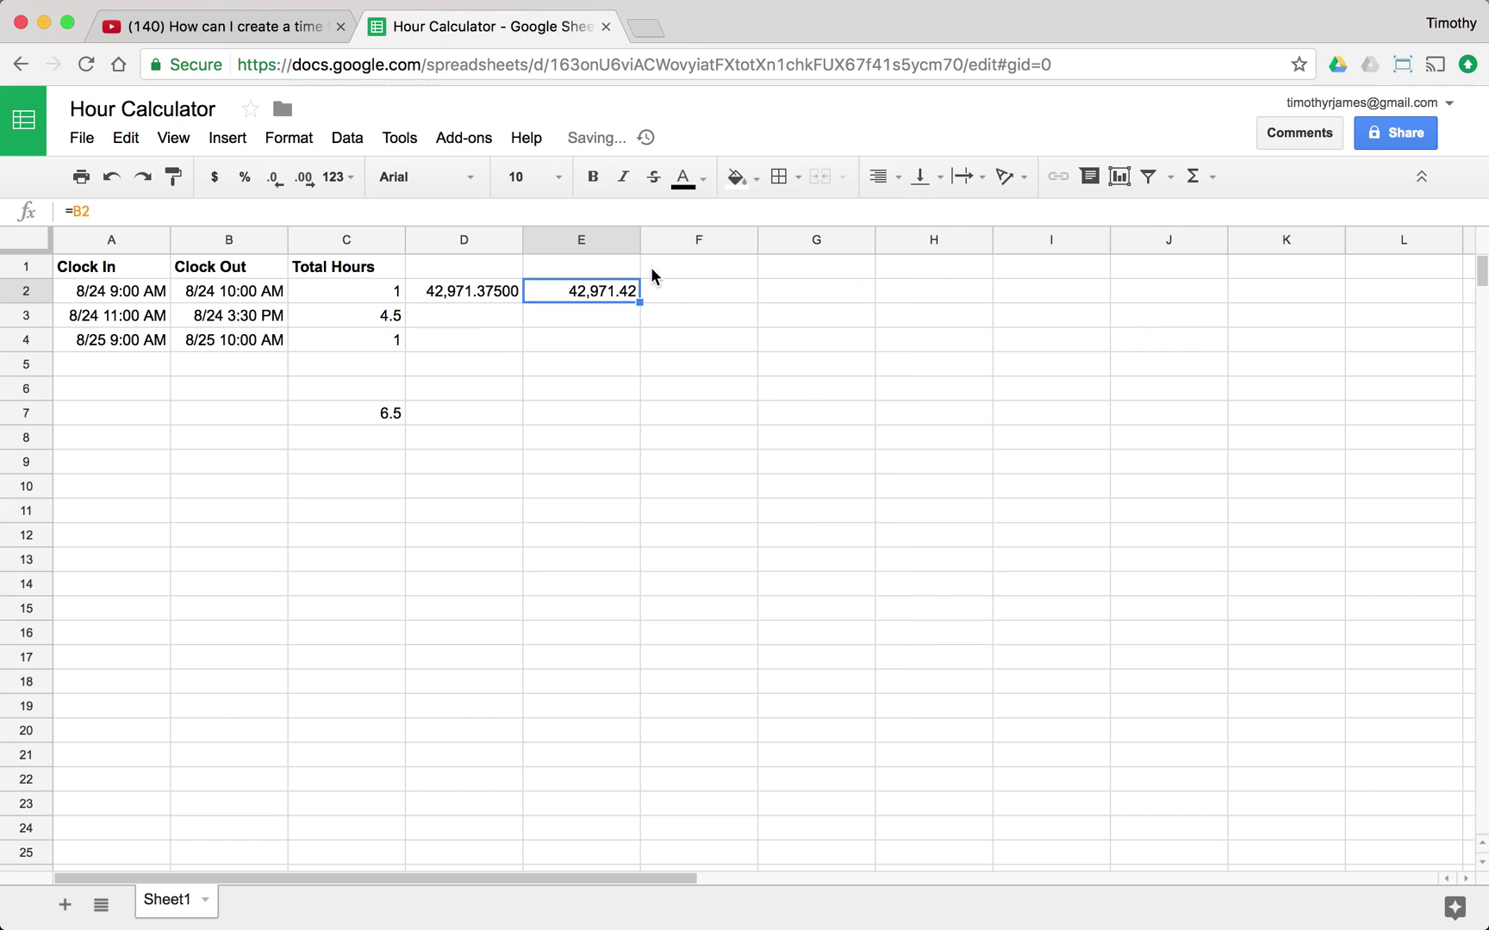
pyautogui.click(303, 180)
pyautogui.click(303, 181)
pyautogui.click(304, 181)
pyautogui.click(300, 180)
# Enter the formula =E2-D2 in cell F2 to subtract the clock-in value from the clock-out value.
pyautogui.click(694, 292)
pyautogui.write('=')
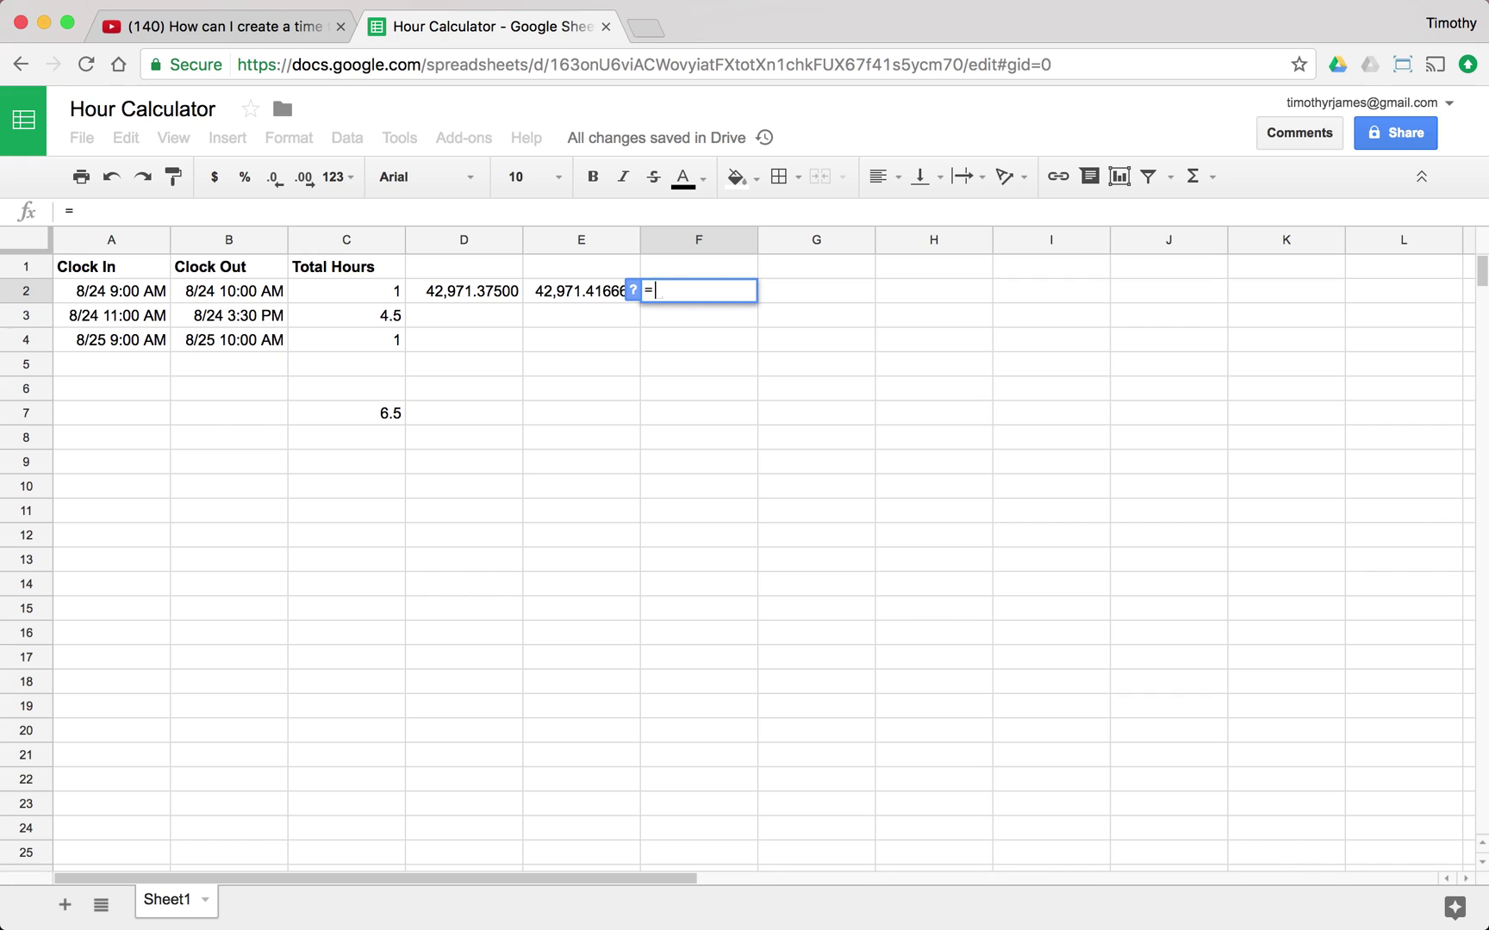
pyautogui.press('Left')
pyautogui.write('-')
pyautogui.press('Left')
pyautogui.press('Left')
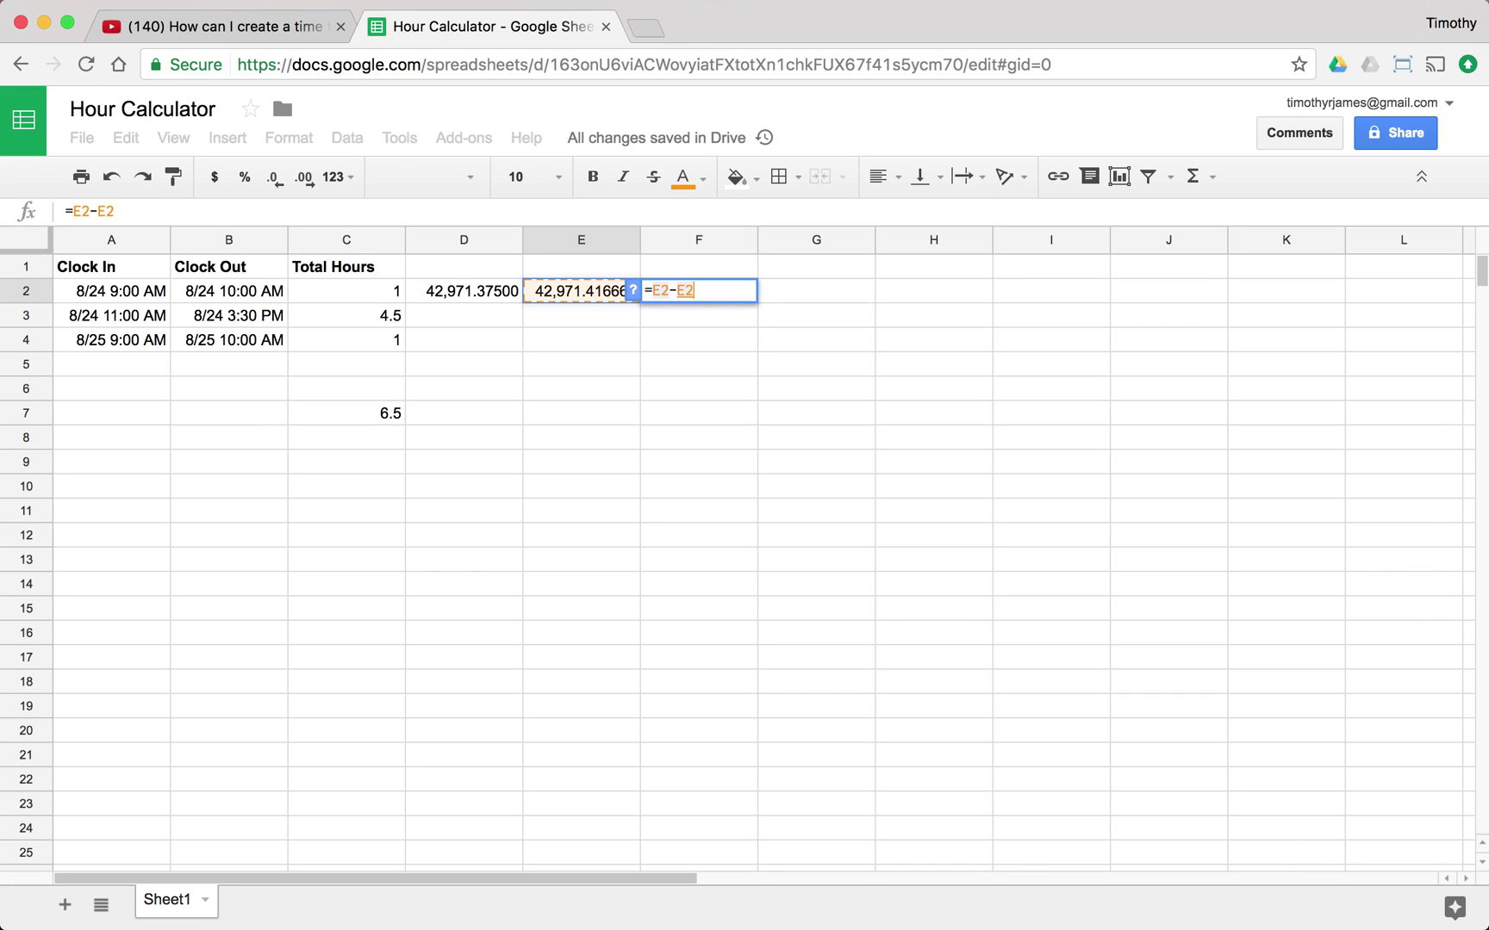
pyautogui.press('Return')
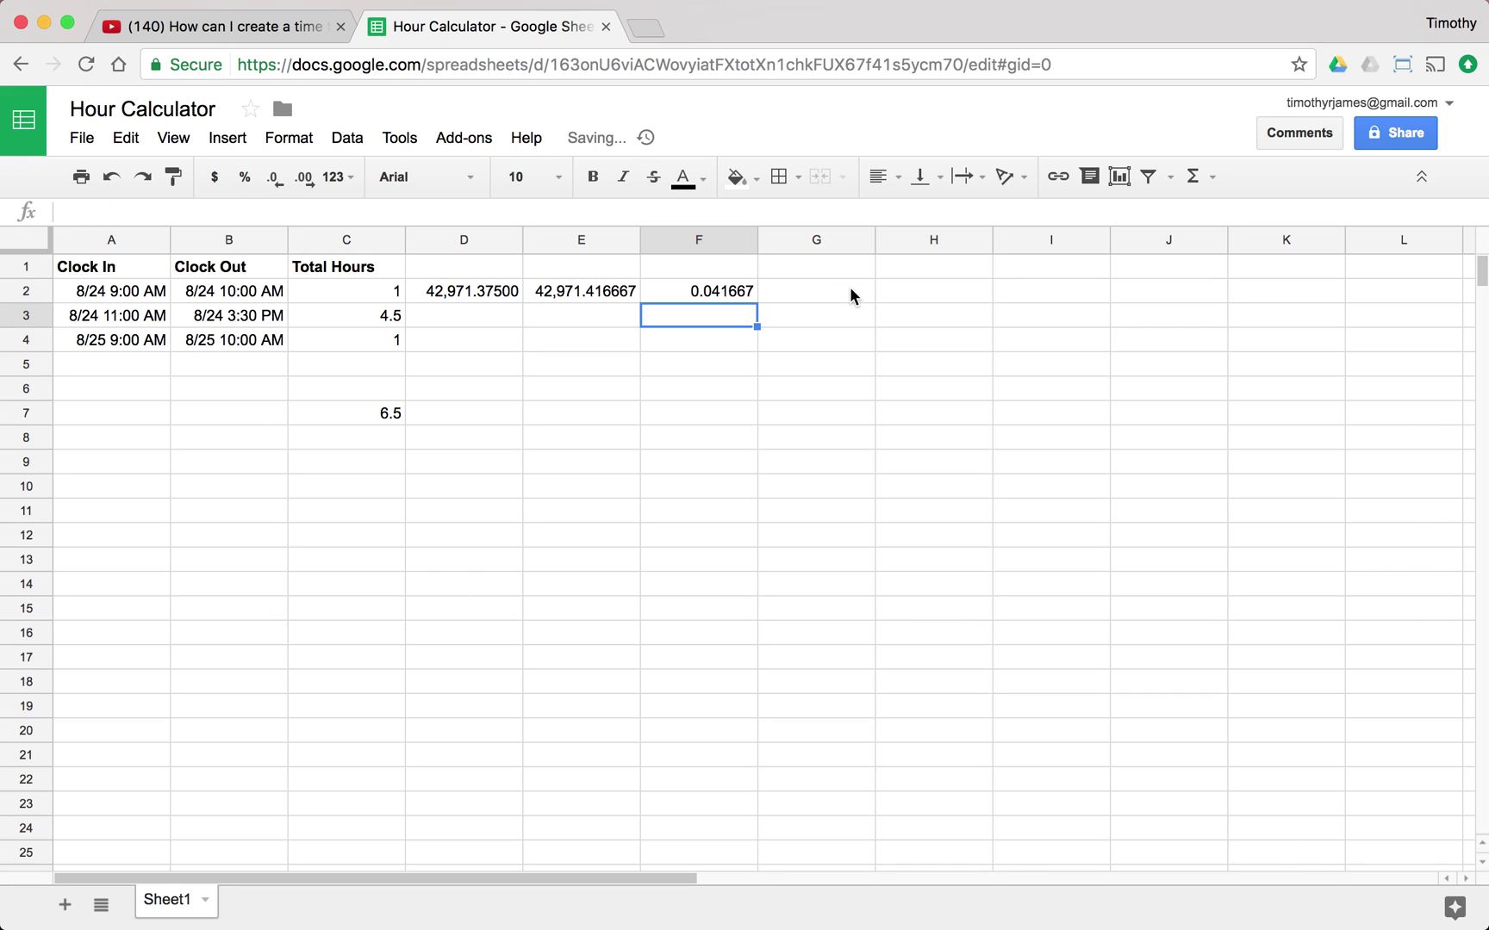
# Enter the formula =F2*24 in cell G2 to convert the time difference from days to hours.
pyautogui.click(700, 293)
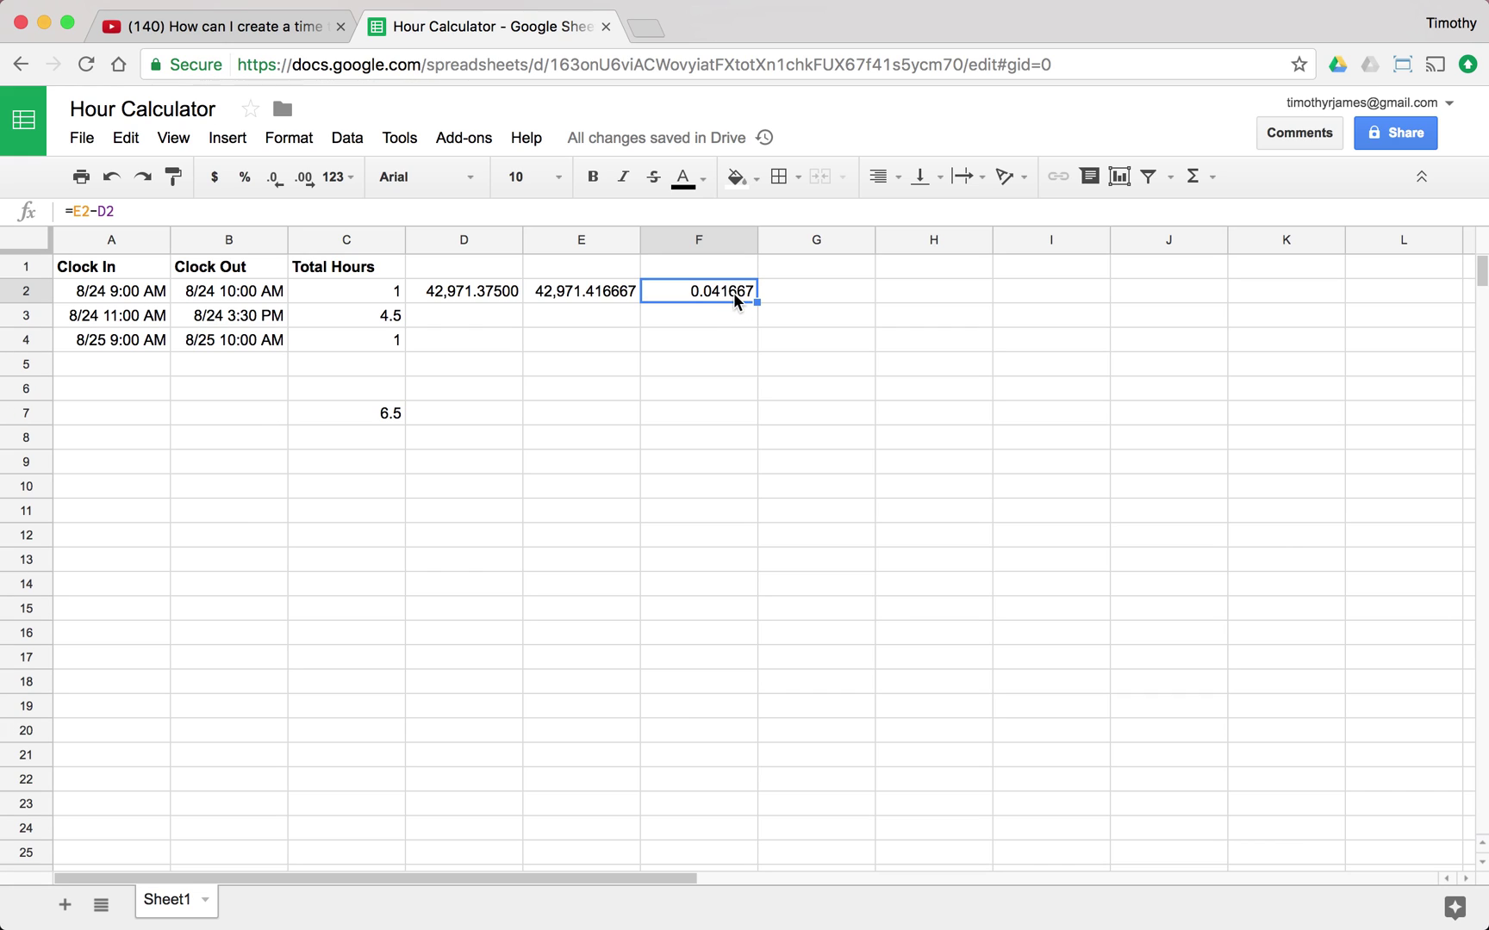
pyautogui.click(798, 295)
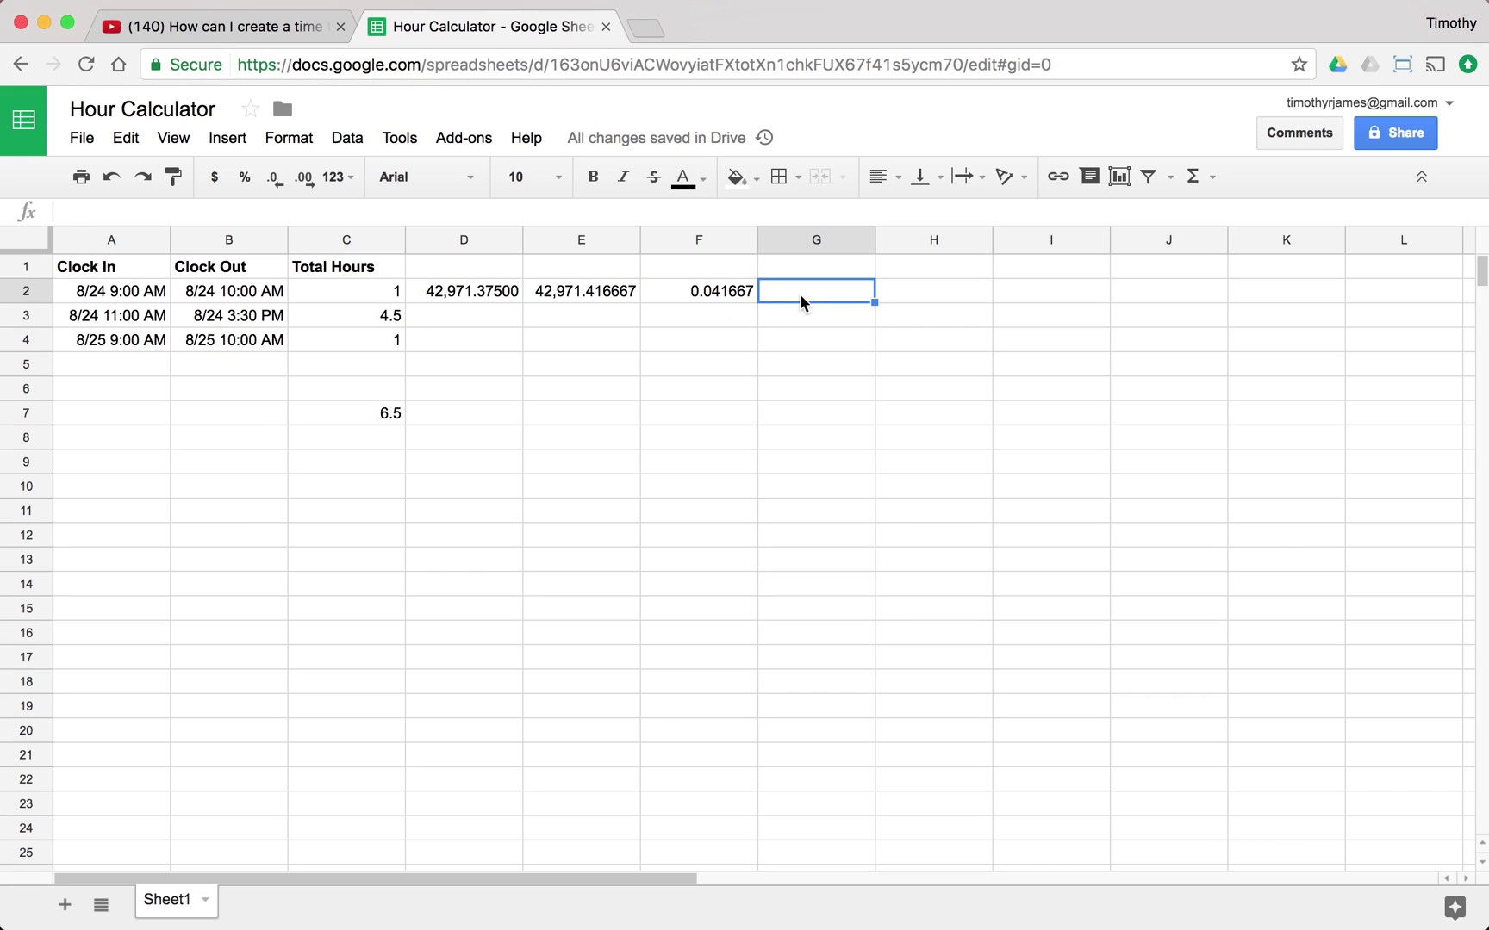
pyautogui.write('=')
pyautogui.press('Left')
pyautogui.write('*24')
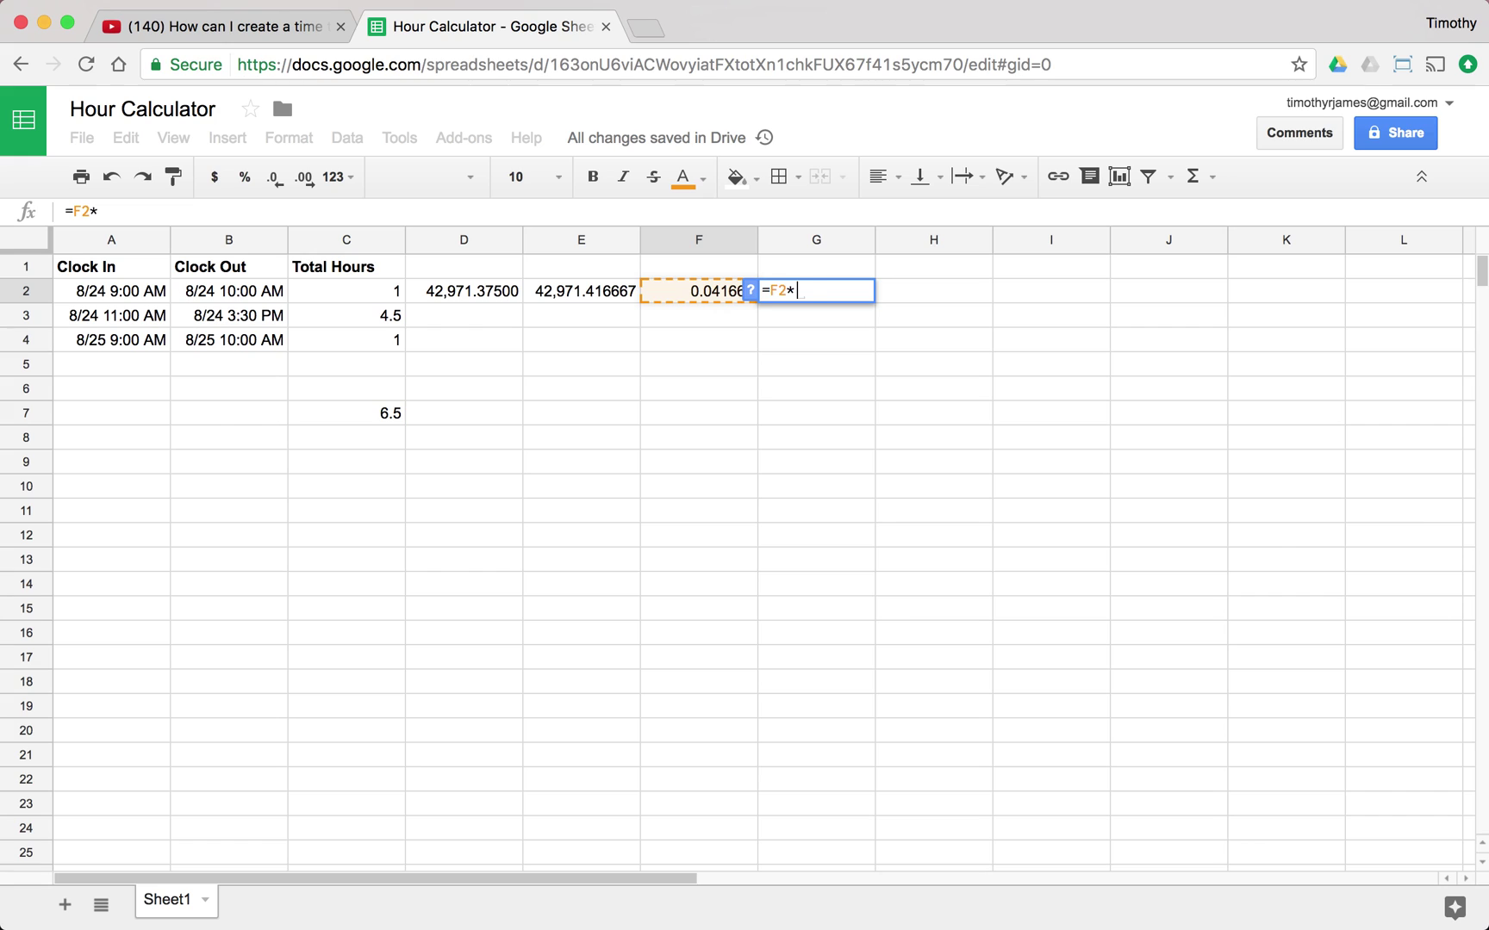
pyautogui.press('Return')
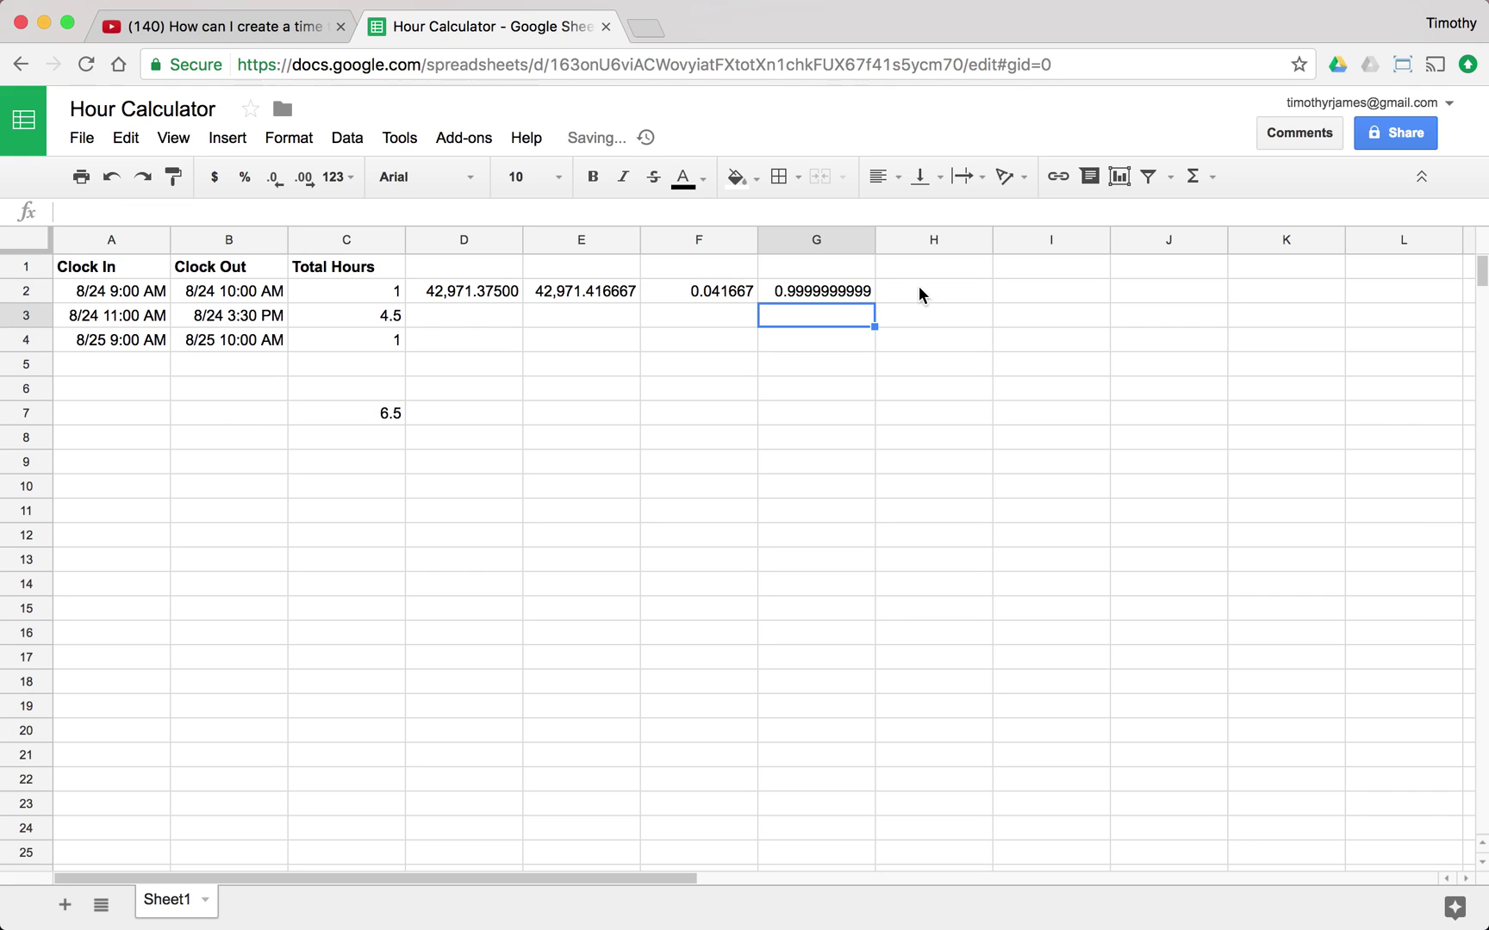
# Enter the label "Total Hours (In)" in cell H3.
pyautogui.click(831, 290)
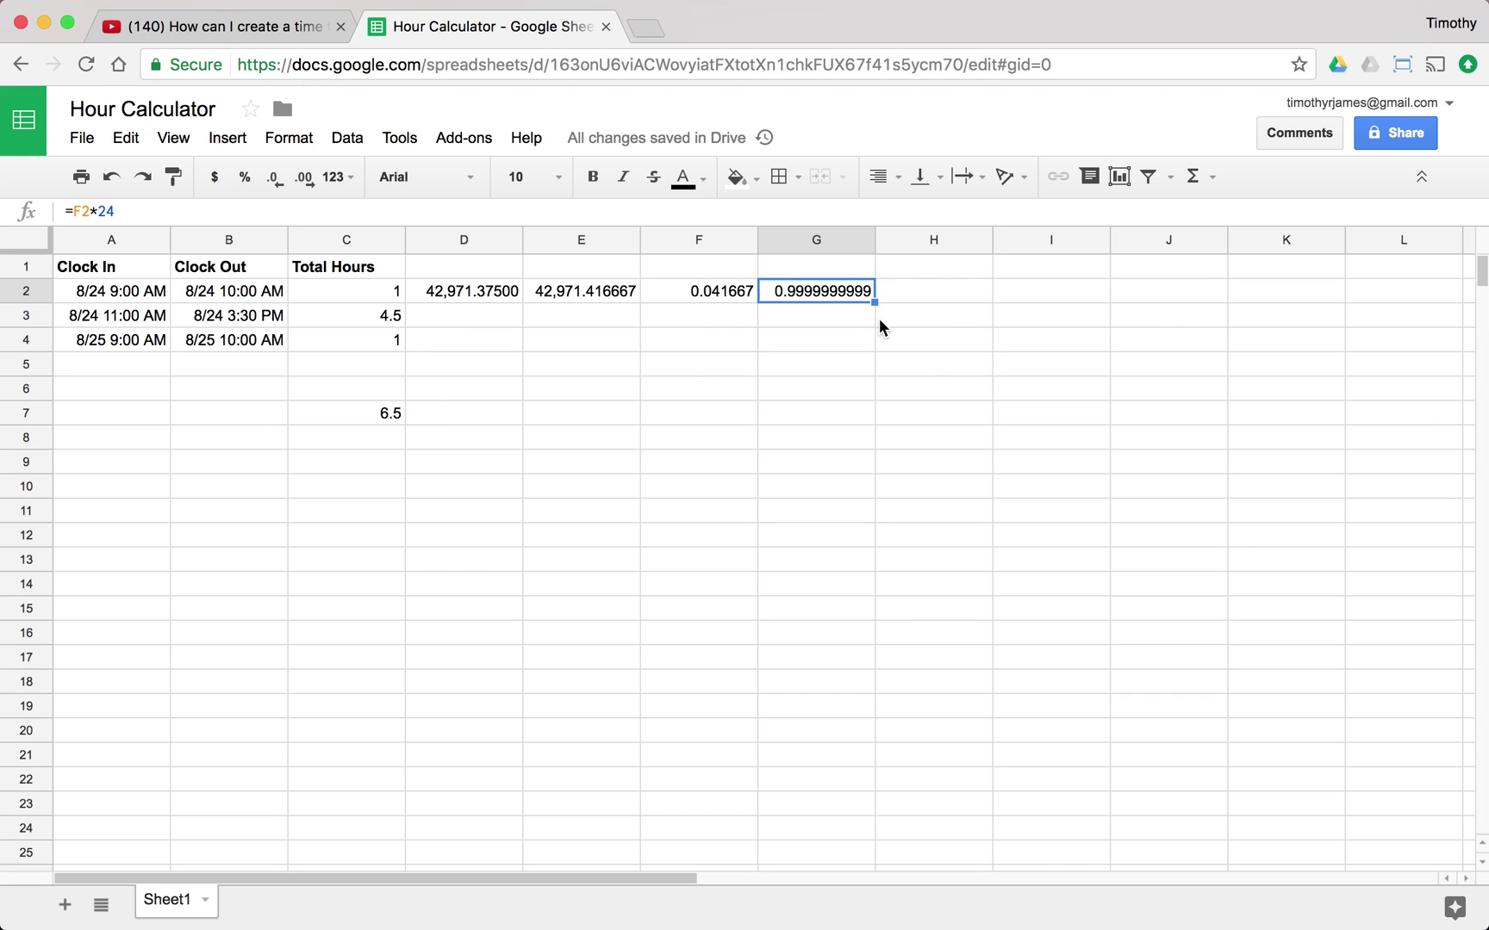
pyautogui.click(912, 319)
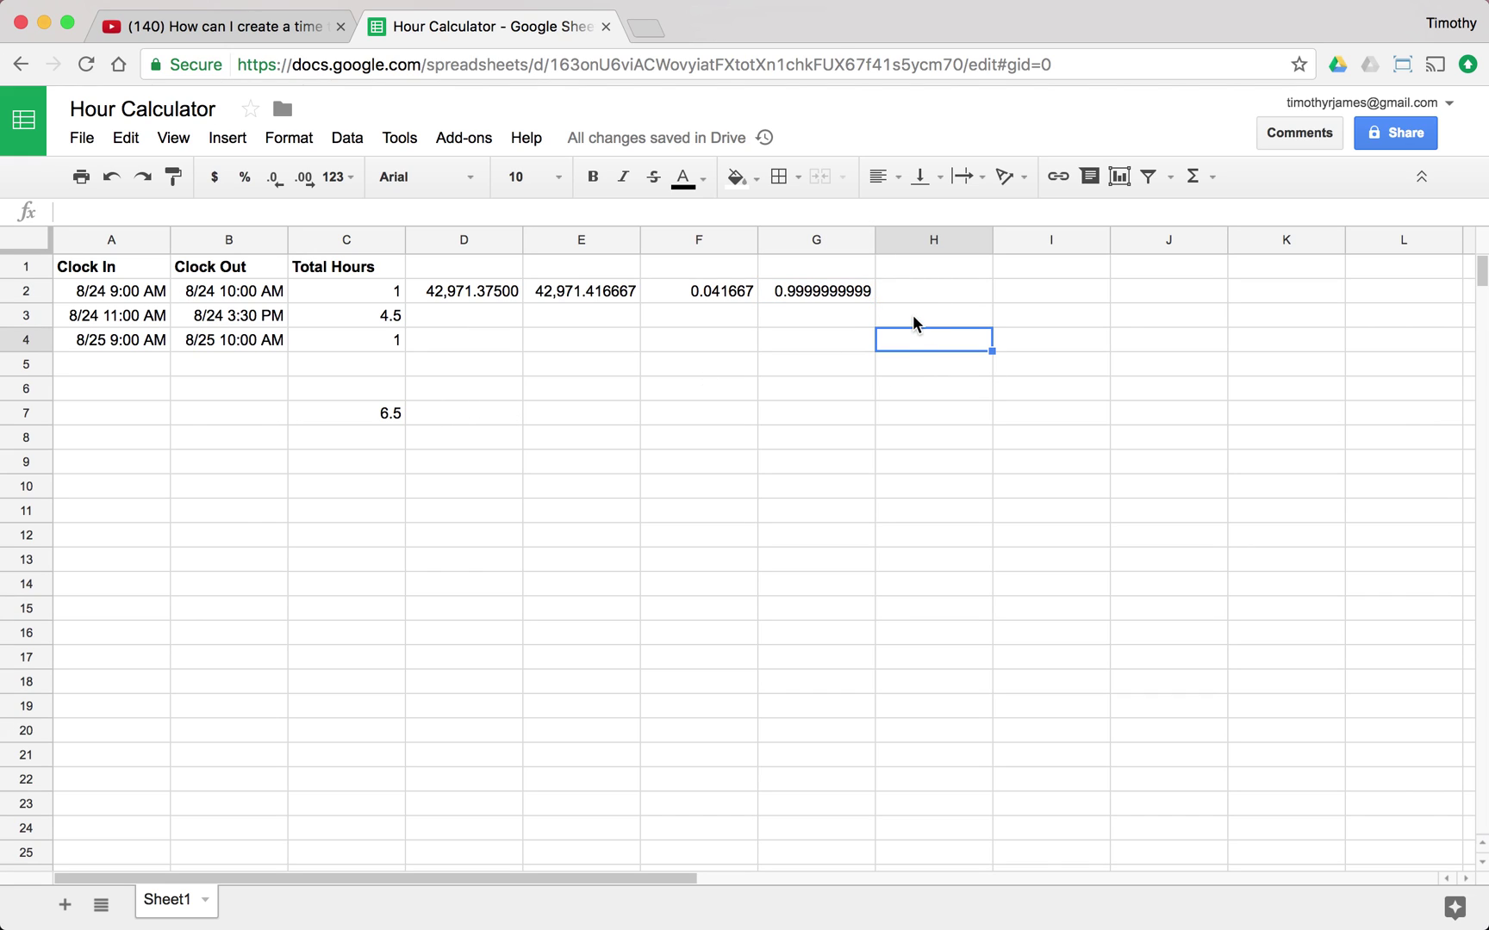
pyautogui.write('Tot')
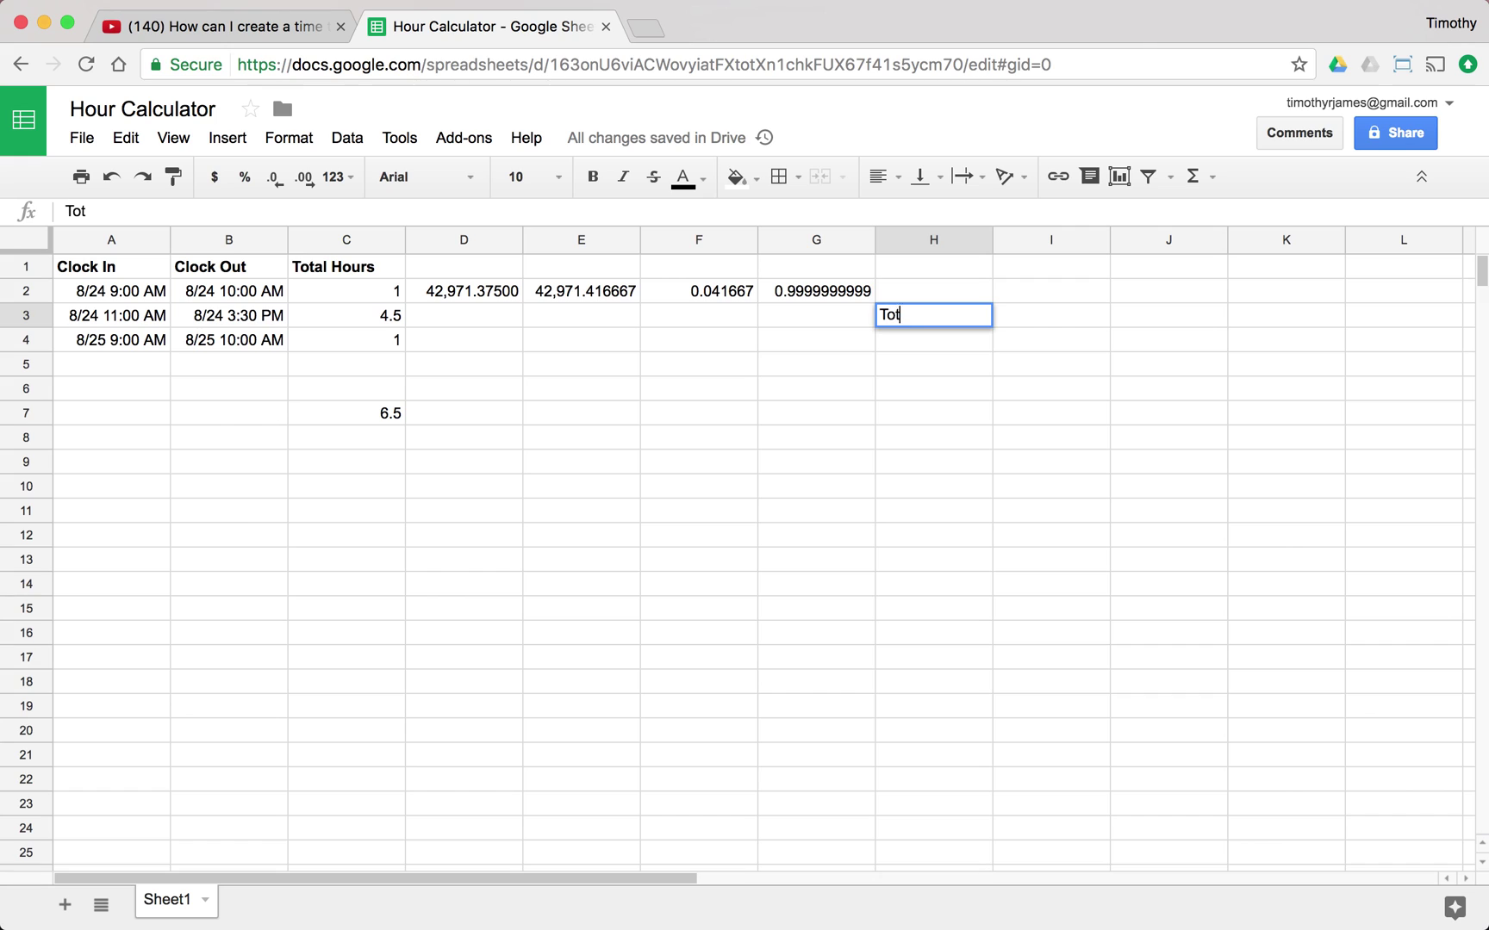
pyautogui.write('al Hours (In')
pyautogui.press('BackSpace')
pyautogui.press('BackSpace')
pyautogui.write('(In)')
pyautogui.press('Return')
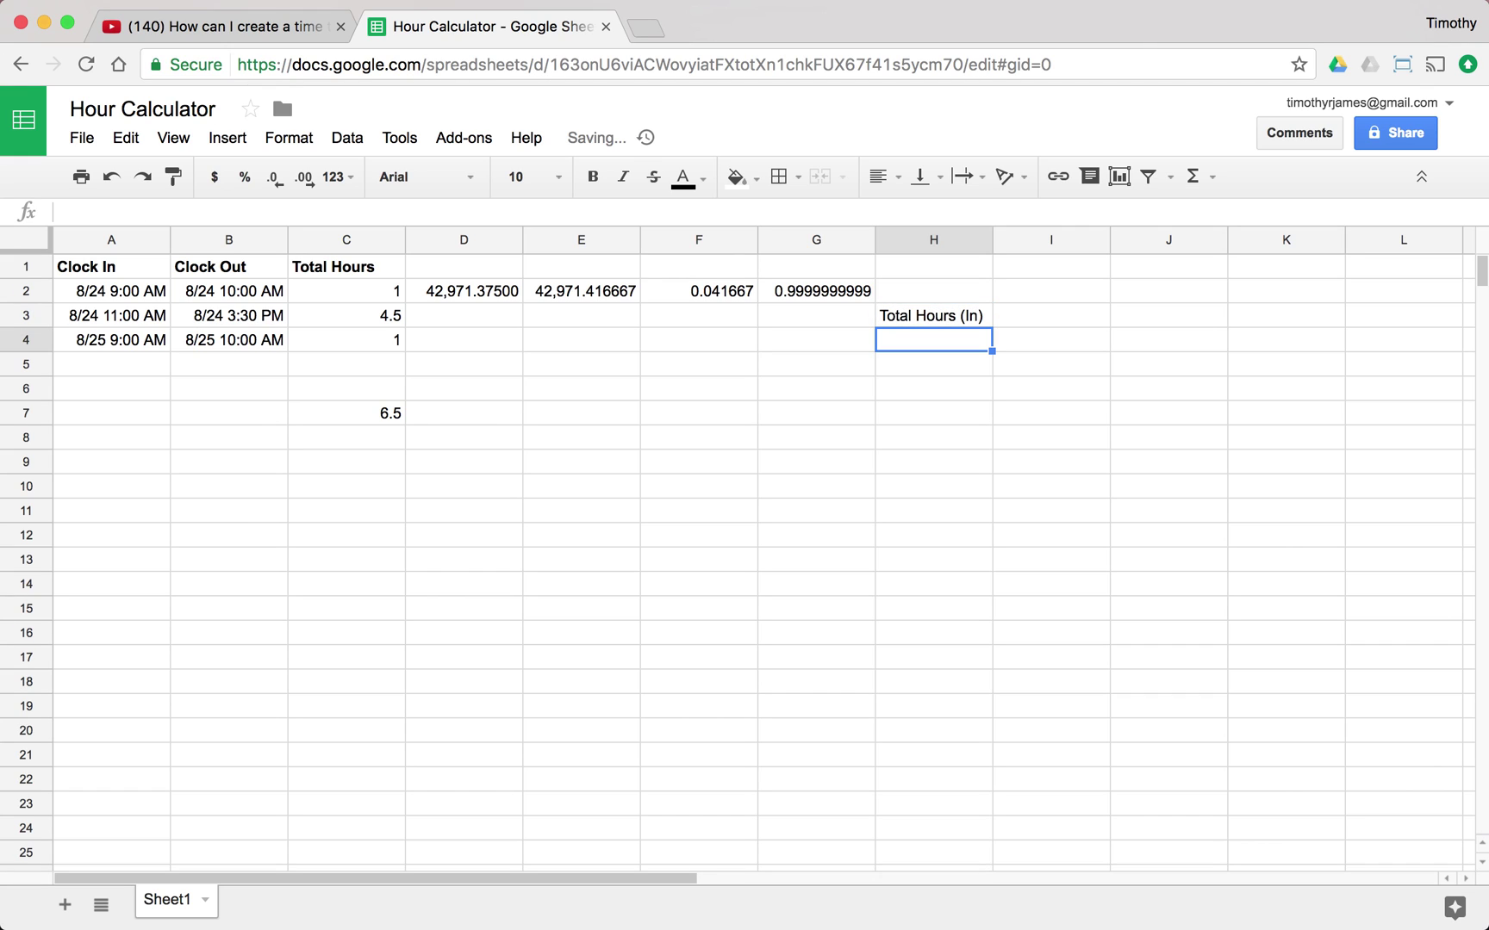
# Enter the formula =SUM(A:A) in cell H4 to total the clock-in values.
pyautogui.write('-SU')
pyautogui.press('BackSpace')
pyautogui.press('BackSpace')
pyautogui.press('BackSpace')
pyautogui.write('=SU')
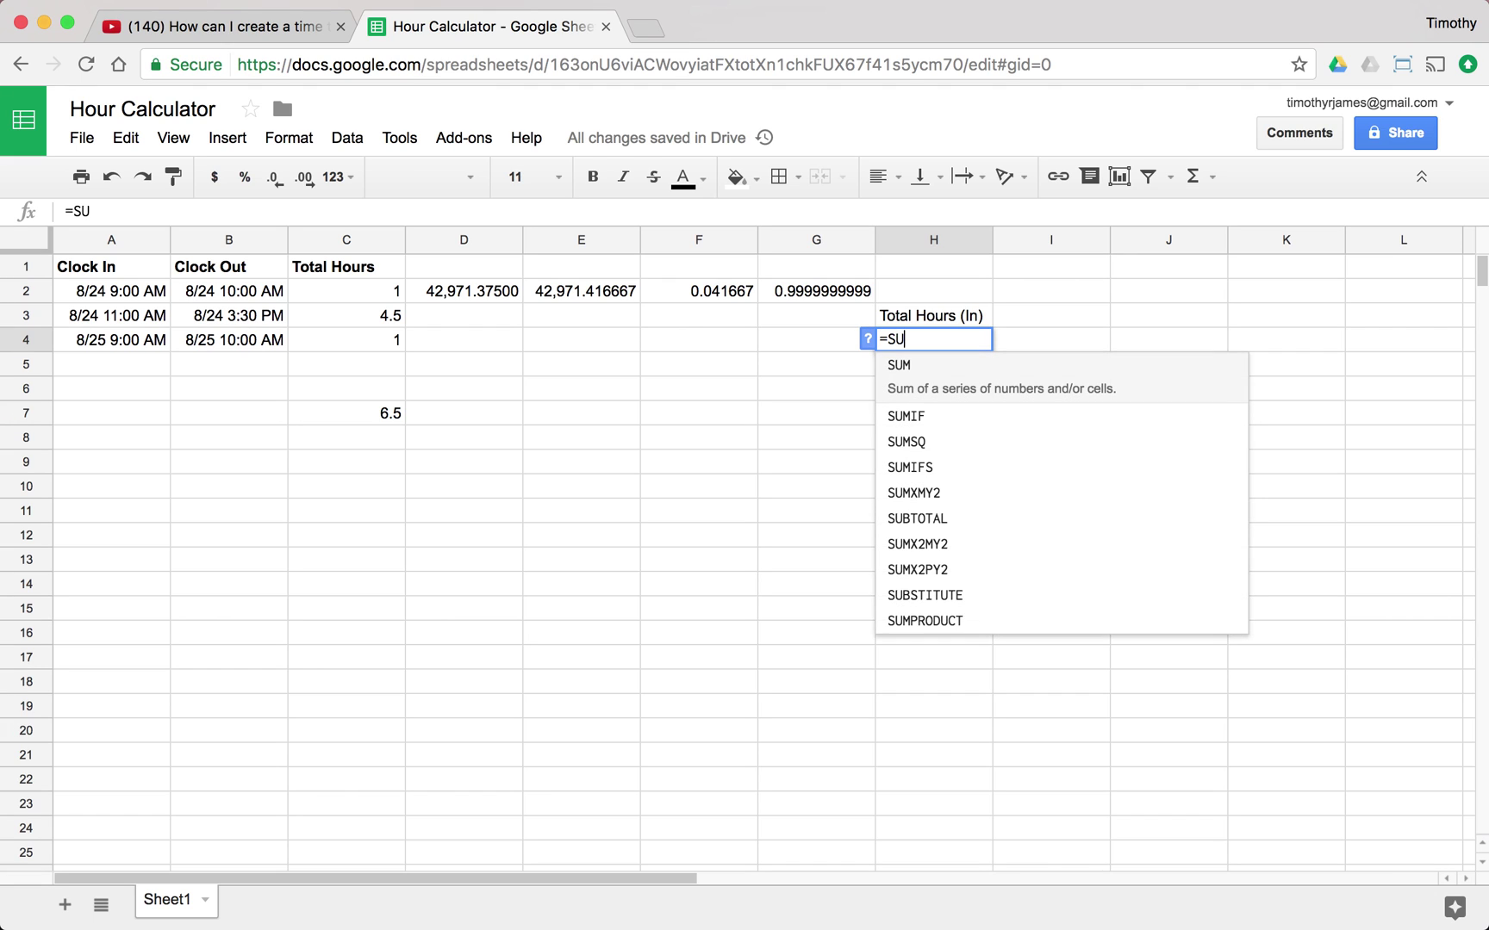
pyautogui.write('M(A:A)')
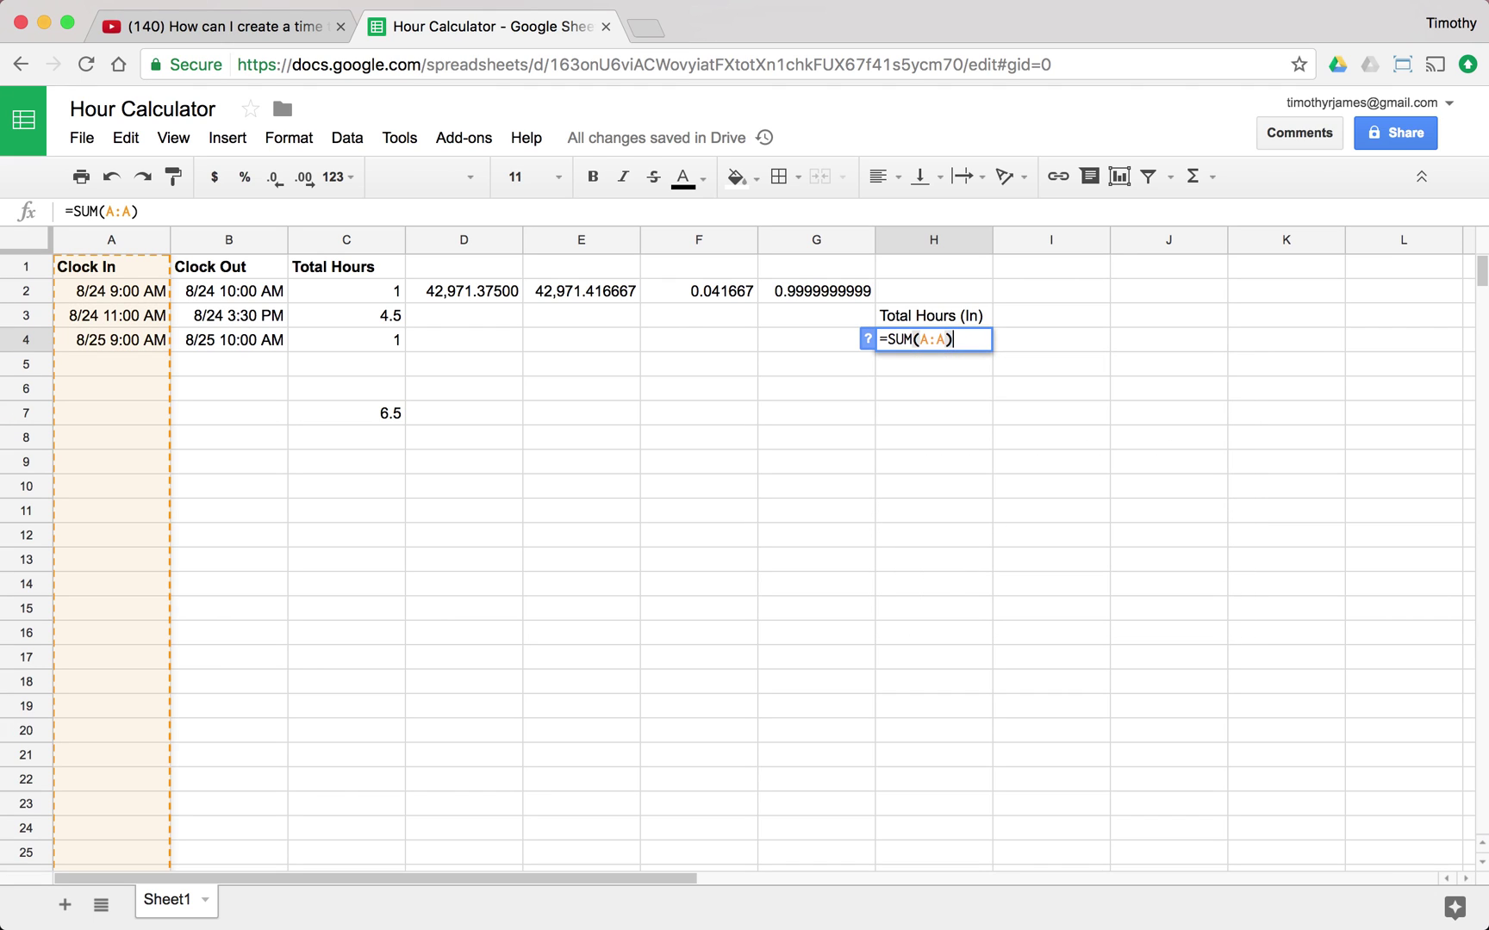
pyautogui.press('Return')
pyautogui.press('Up')
# Label cell I3 "Total Hours (Out)" and enter a SUM formula in I4 that totals the clock-out values of column B.
pyautogui.click(1051, 315)
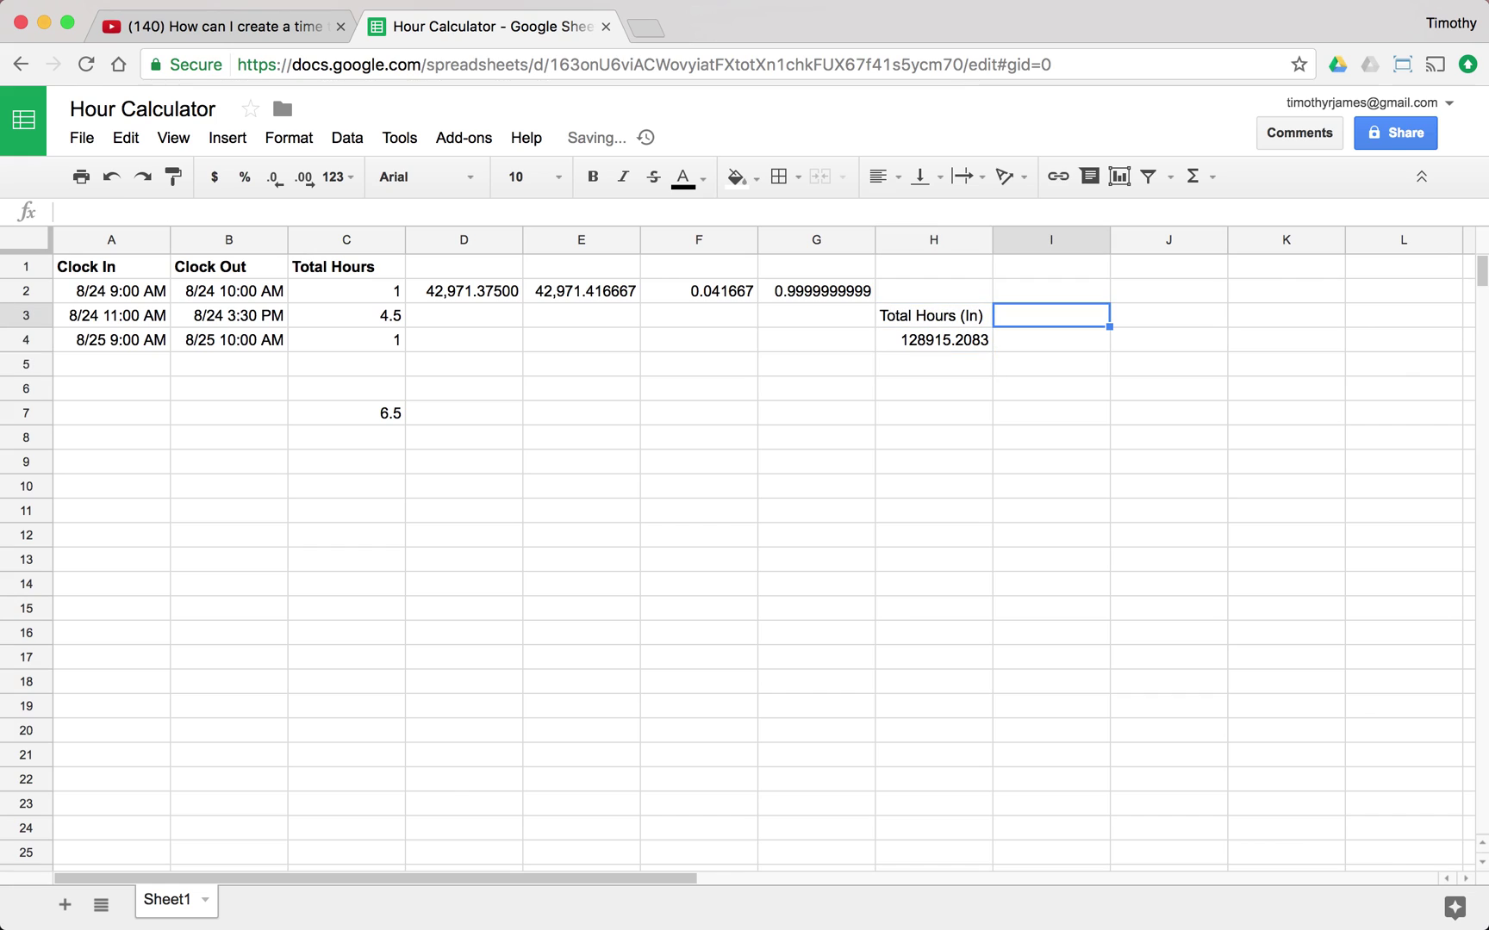
pyautogui.write('Total ')
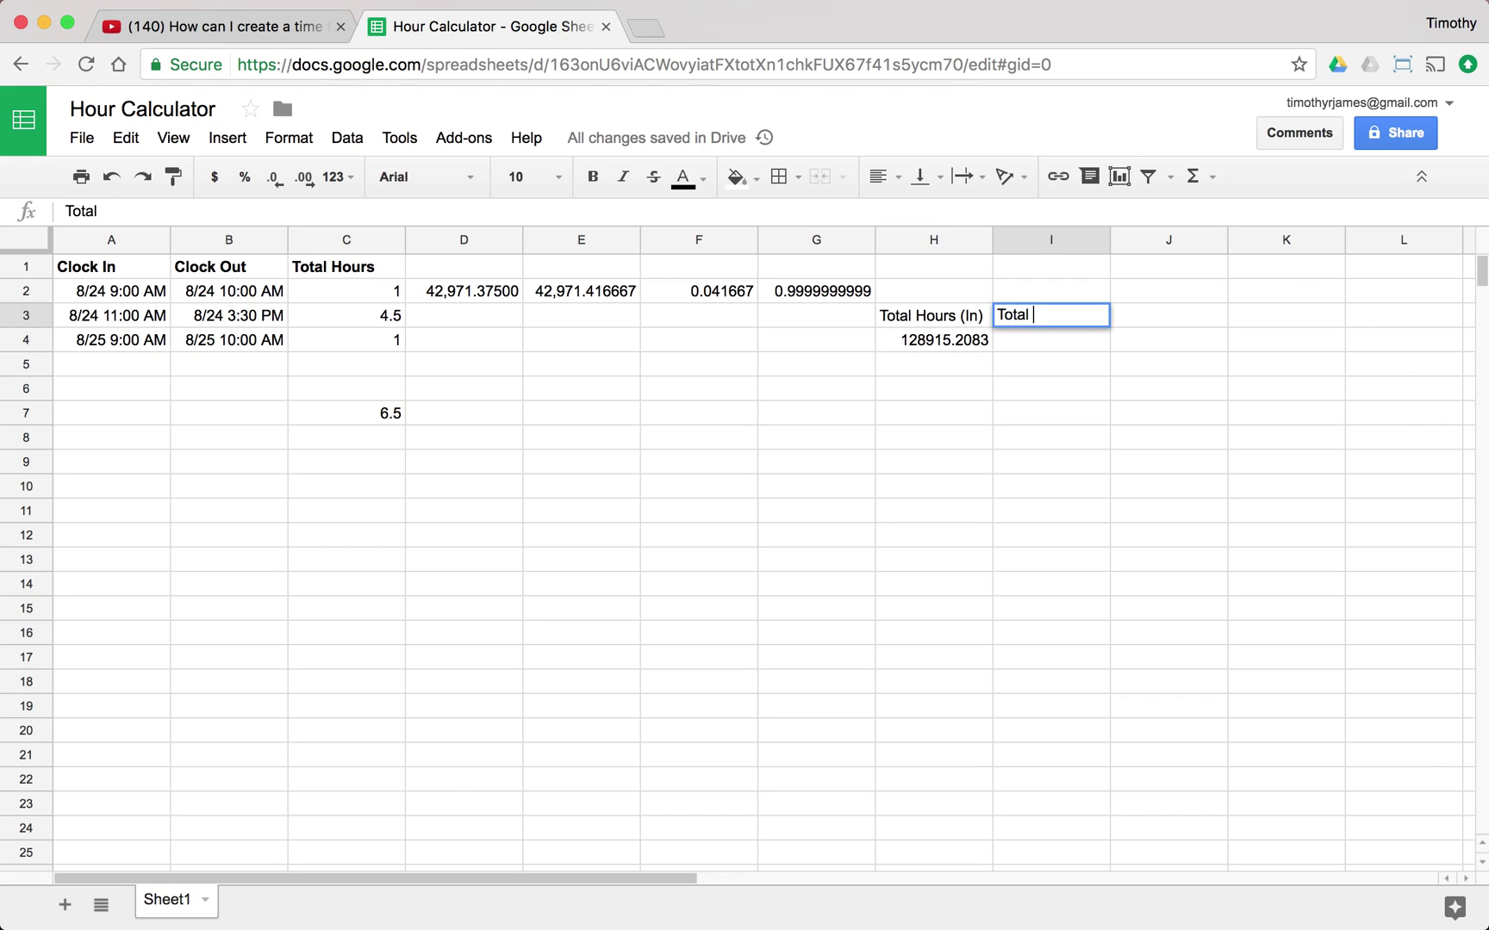
pyautogui.write('Hours (Out)')
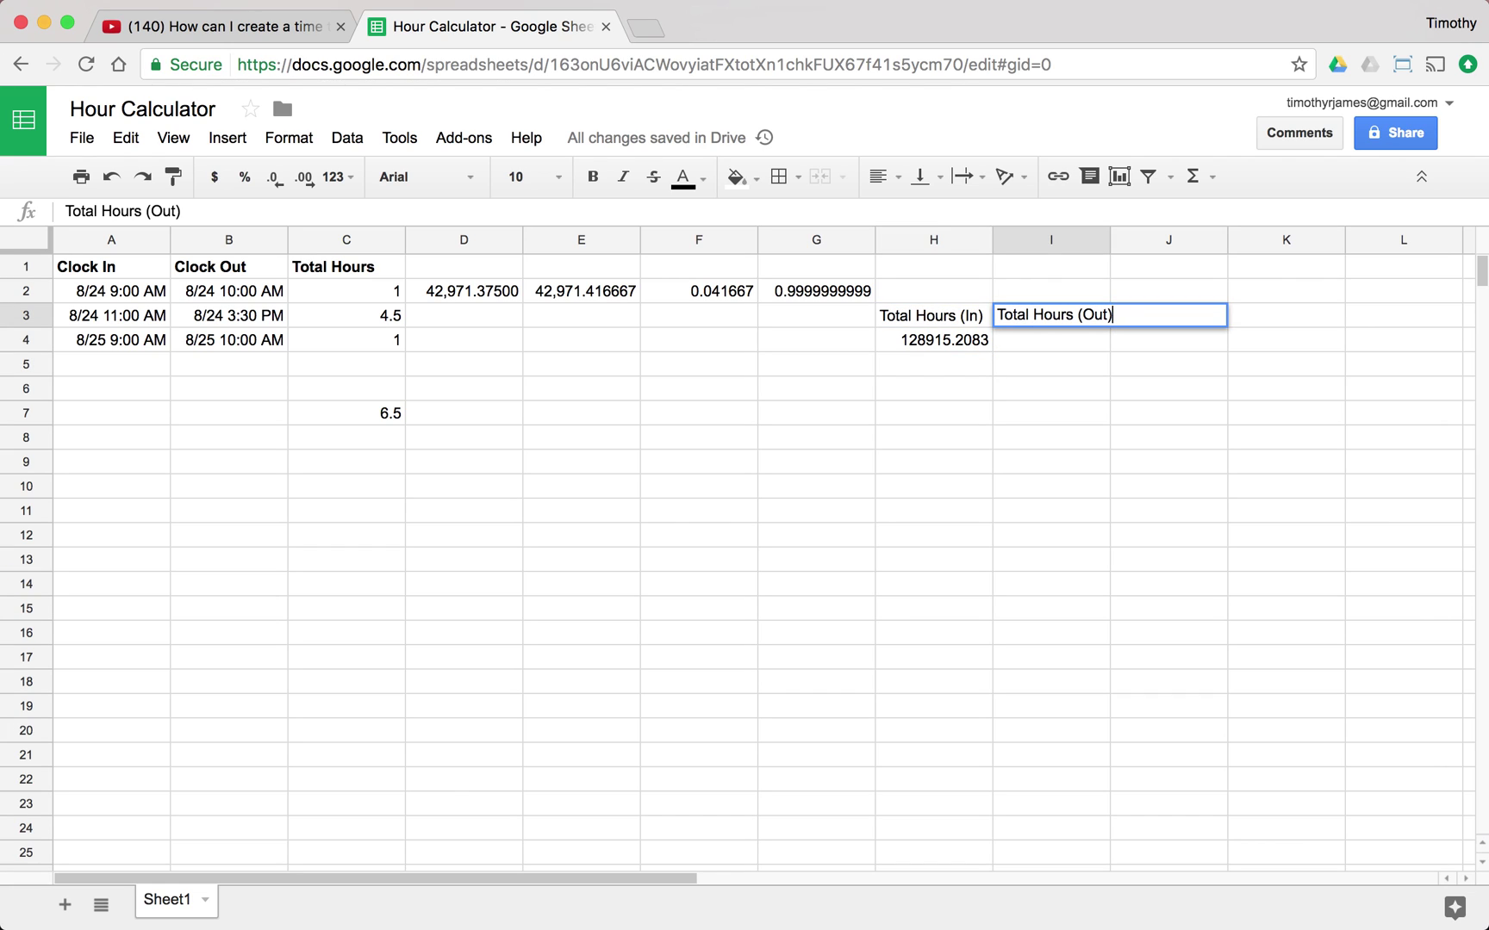
pyautogui.press('Return')
pyautogui.write('=')
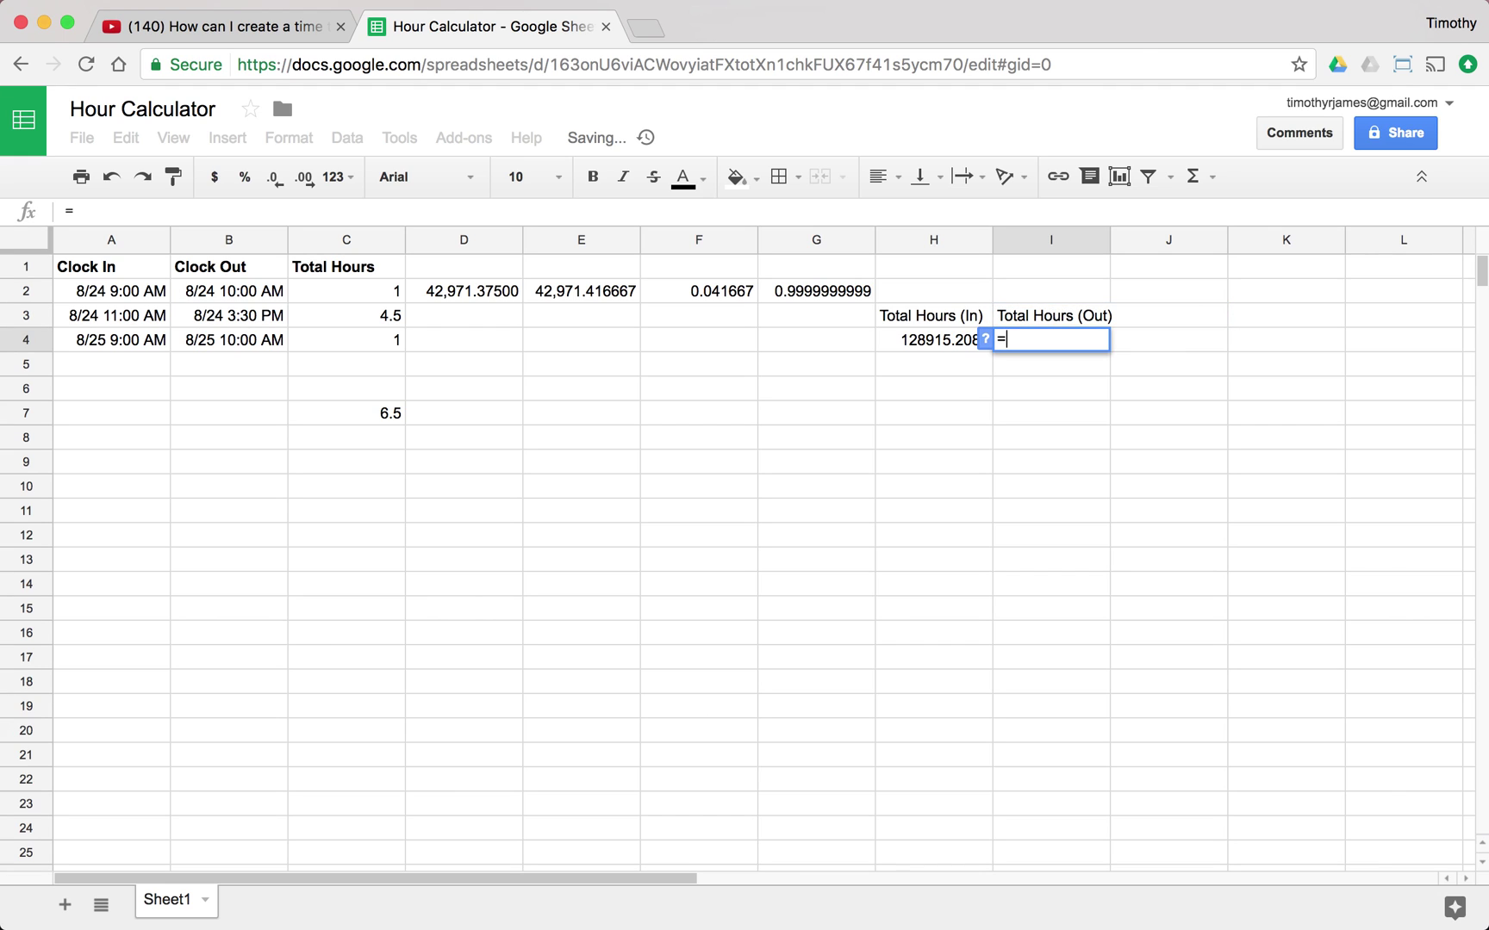
pyautogui.write('SUM(B2:B4)')
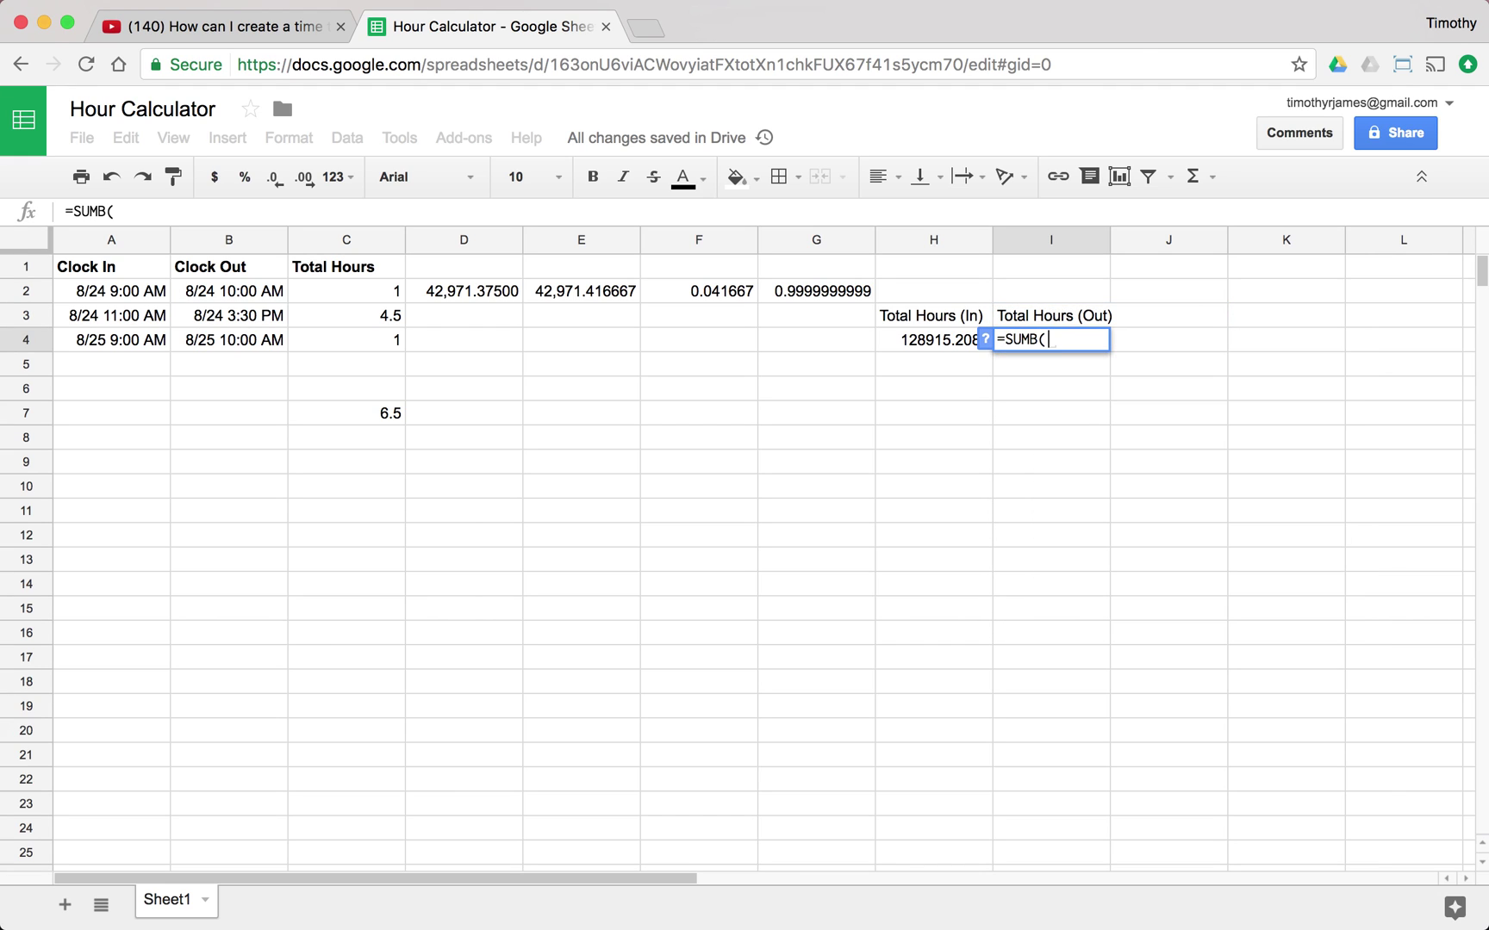
pyautogui.press('Return')
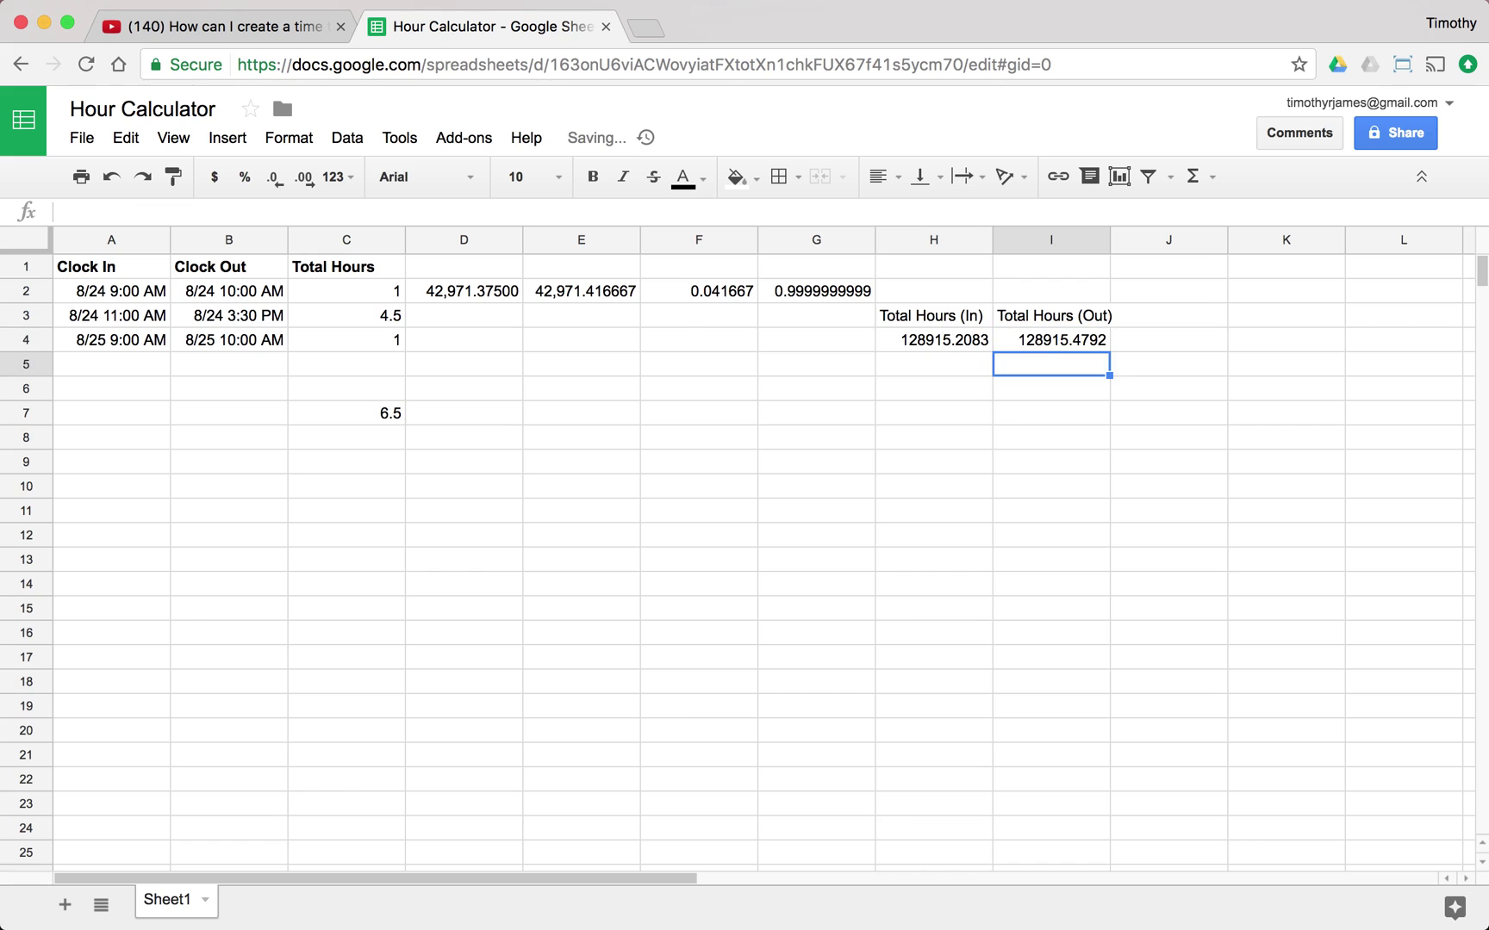
# Enter the label "Total Hours" in cell J3.
pyautogui.press('Up')
pyautogui.press('Up')
pyautogui.press('Right')
pyautogui.write('Total Hours')
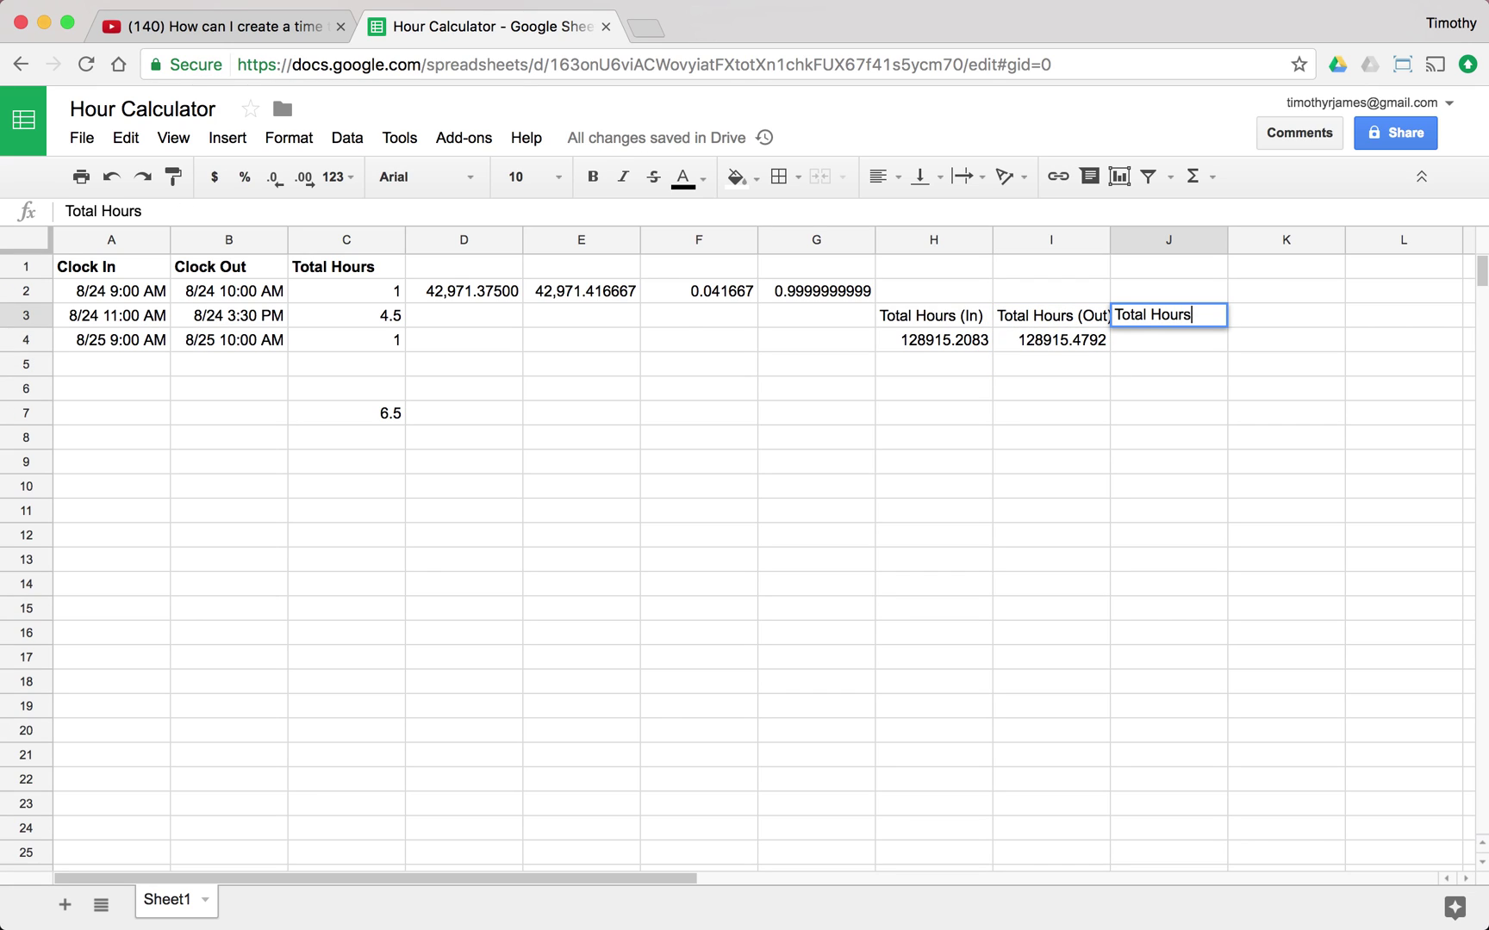
pyautogui.press('Return')
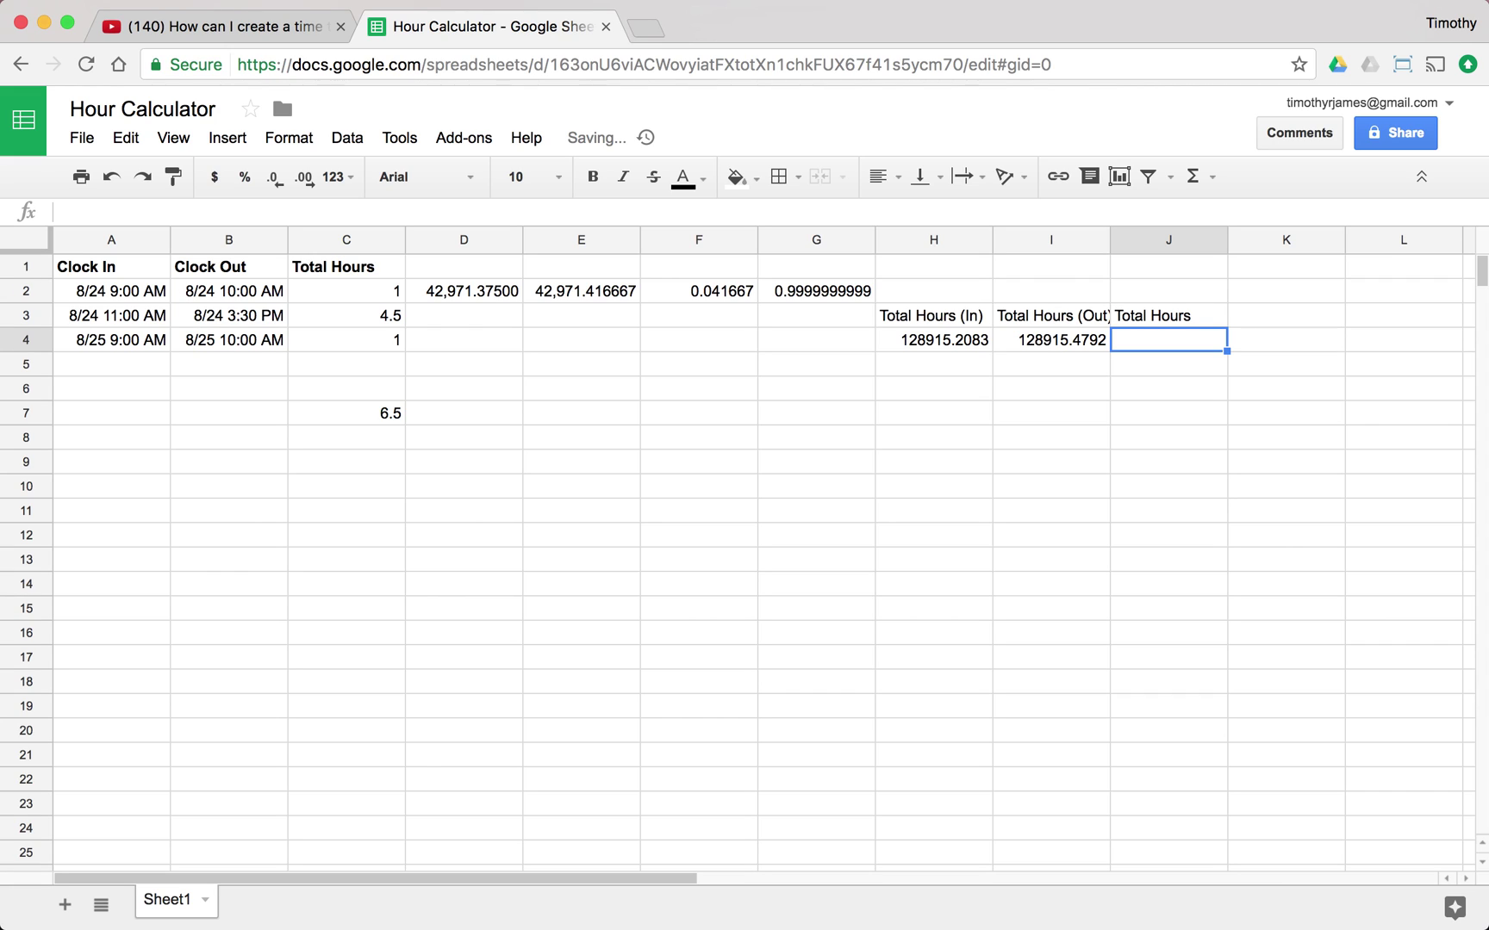
# Enter the formula =I4-H4 in cell J4 to subtract the clock-in total from the clock-out total.
pyautogui.write('=')
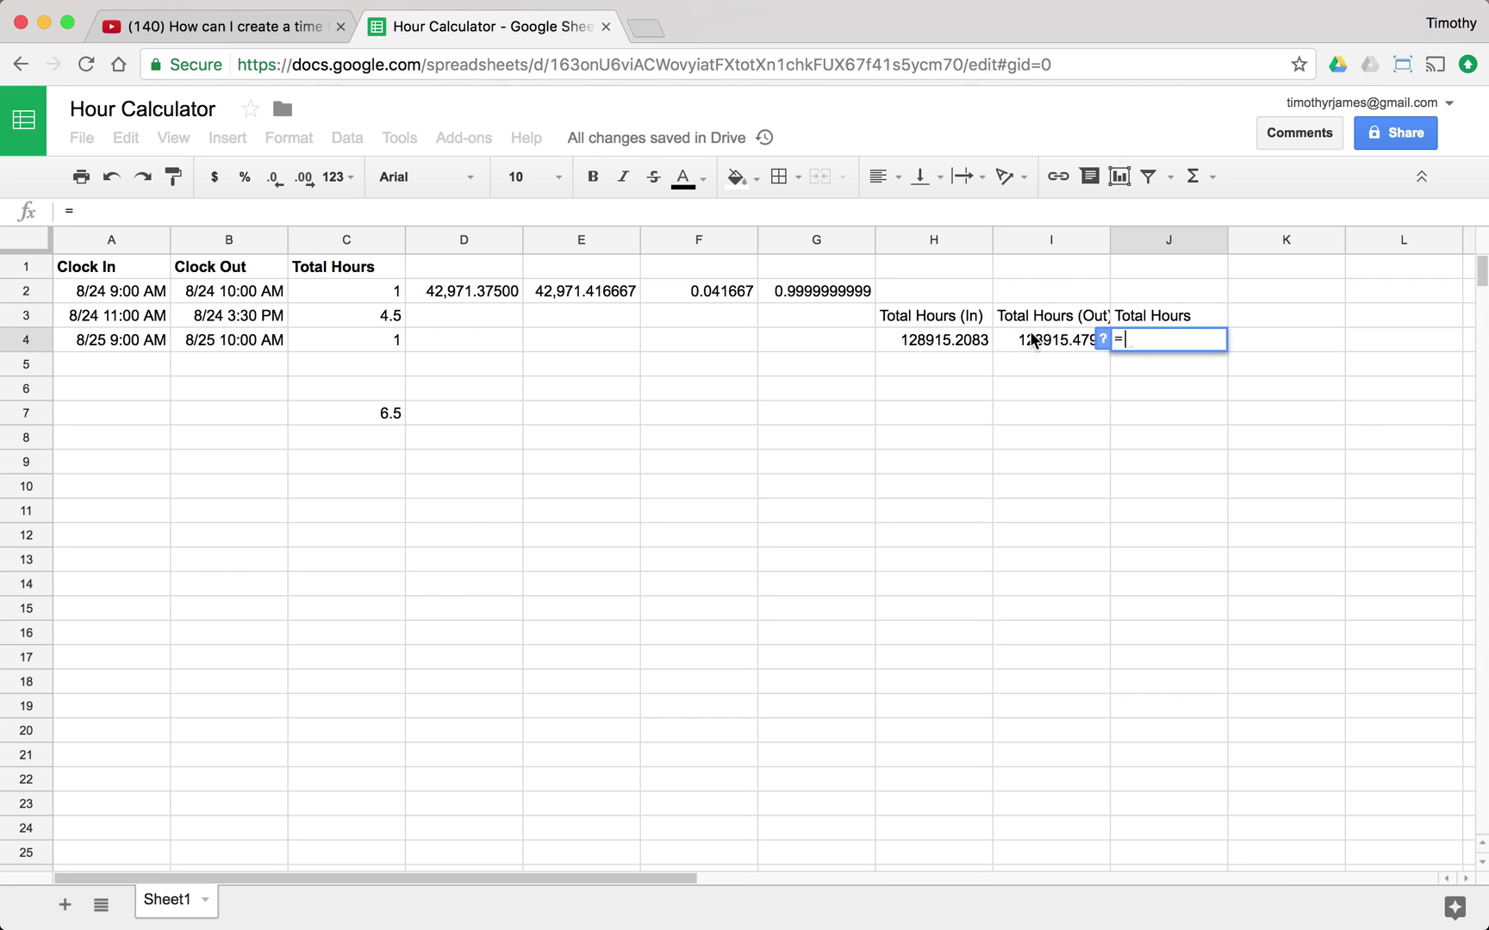
pyautogui.click(1031, 338)
pyautogui.write('-')
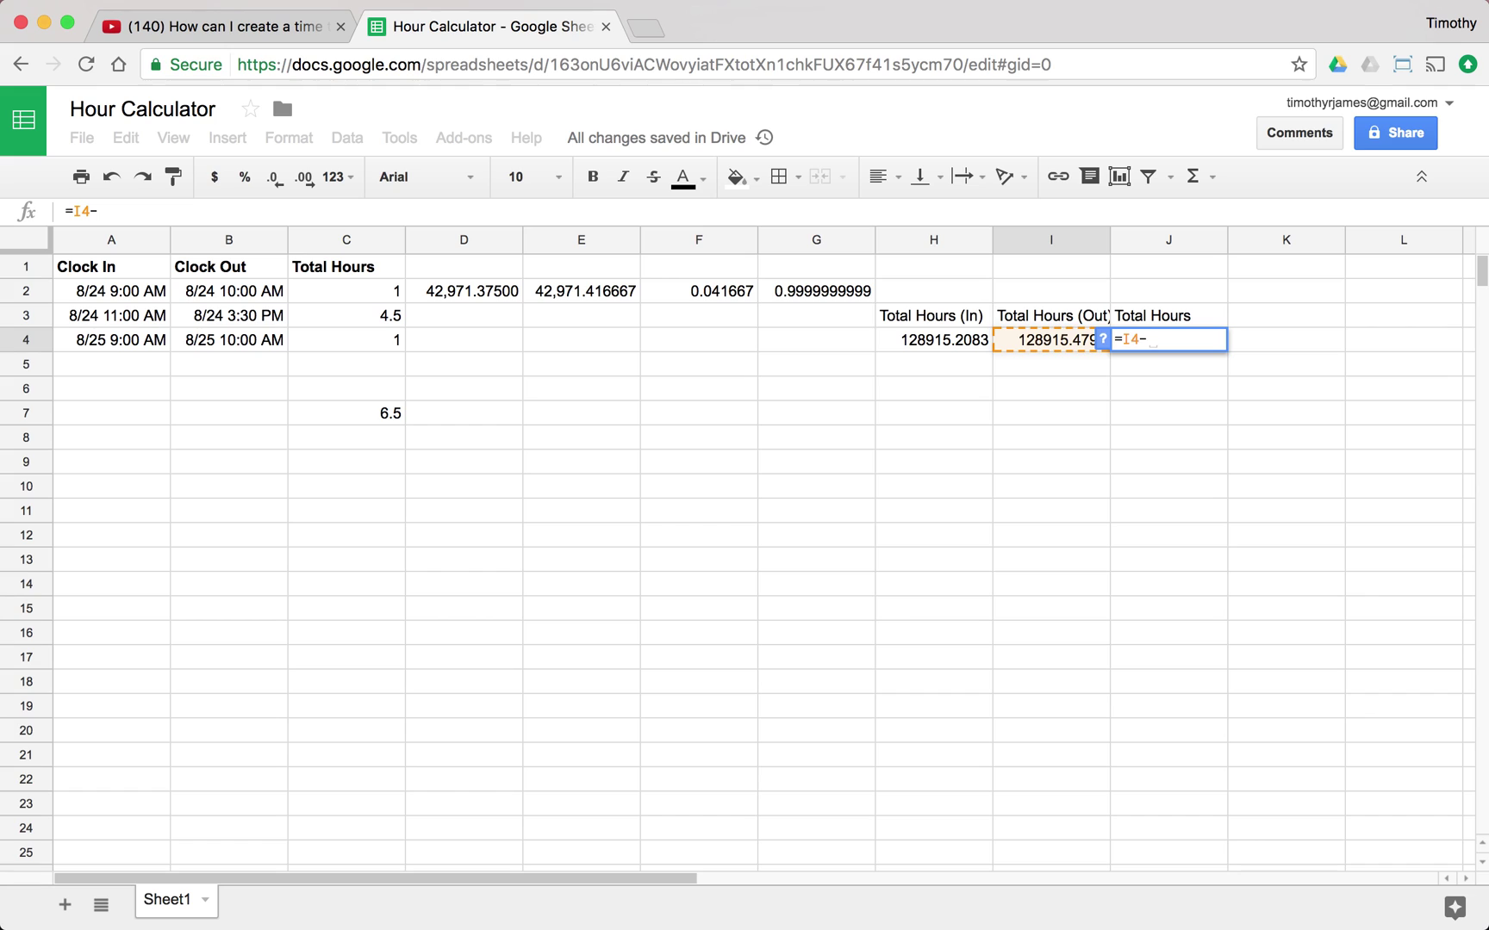
pyautogui.click(967, 342)
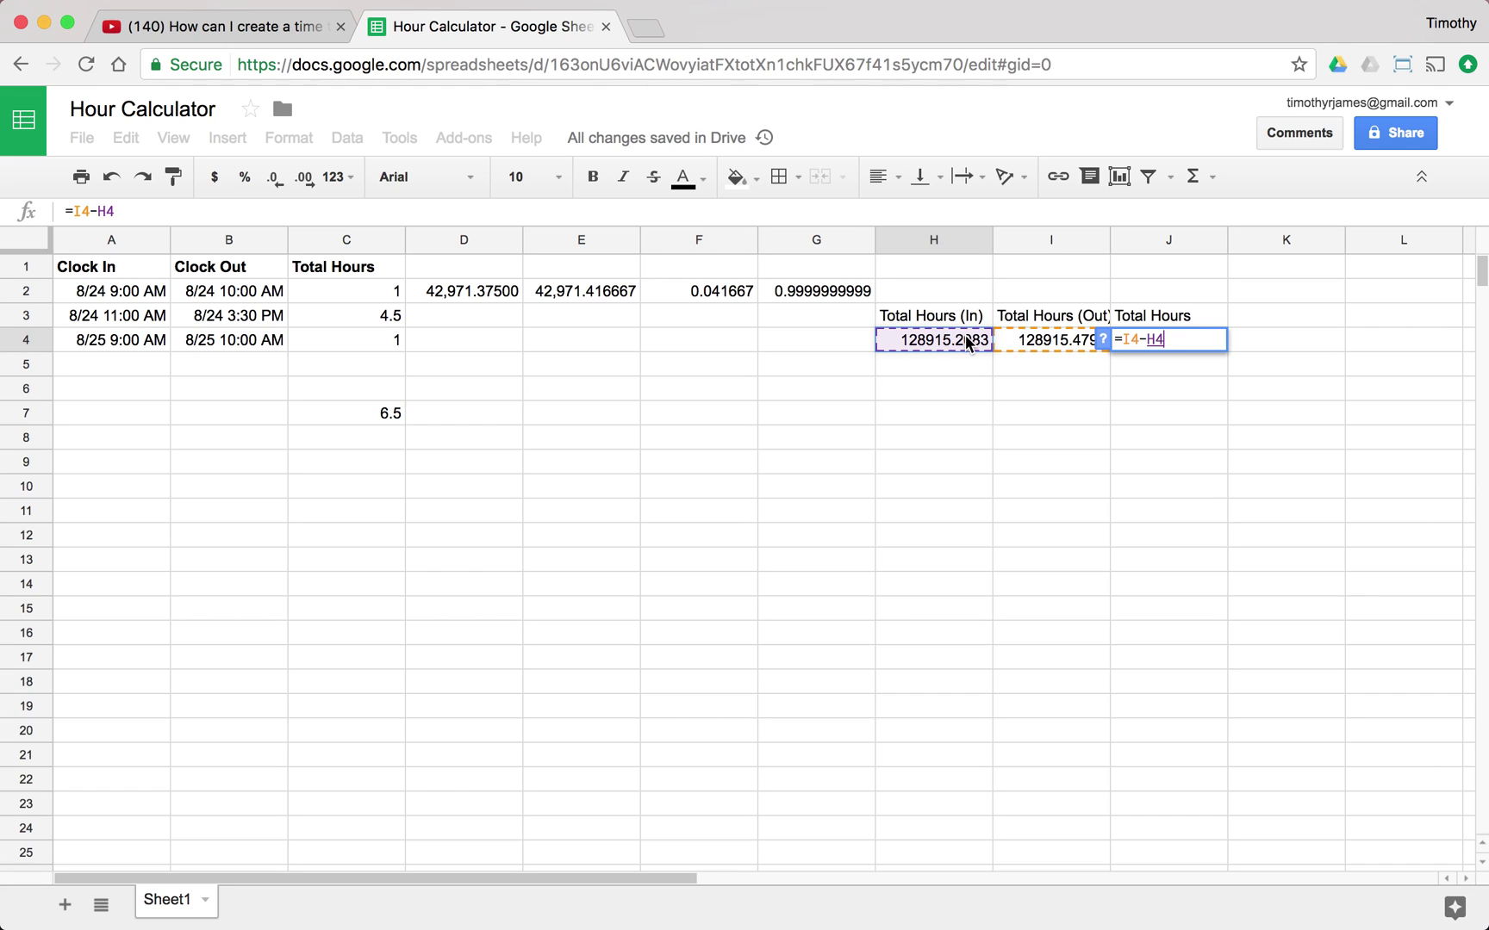
pyautogui.press('Return')
# Change the formula in cell J4 to =(I4-H4) * 24 to convert the difference from days to hours.
pyautogui.click(1168, 339)
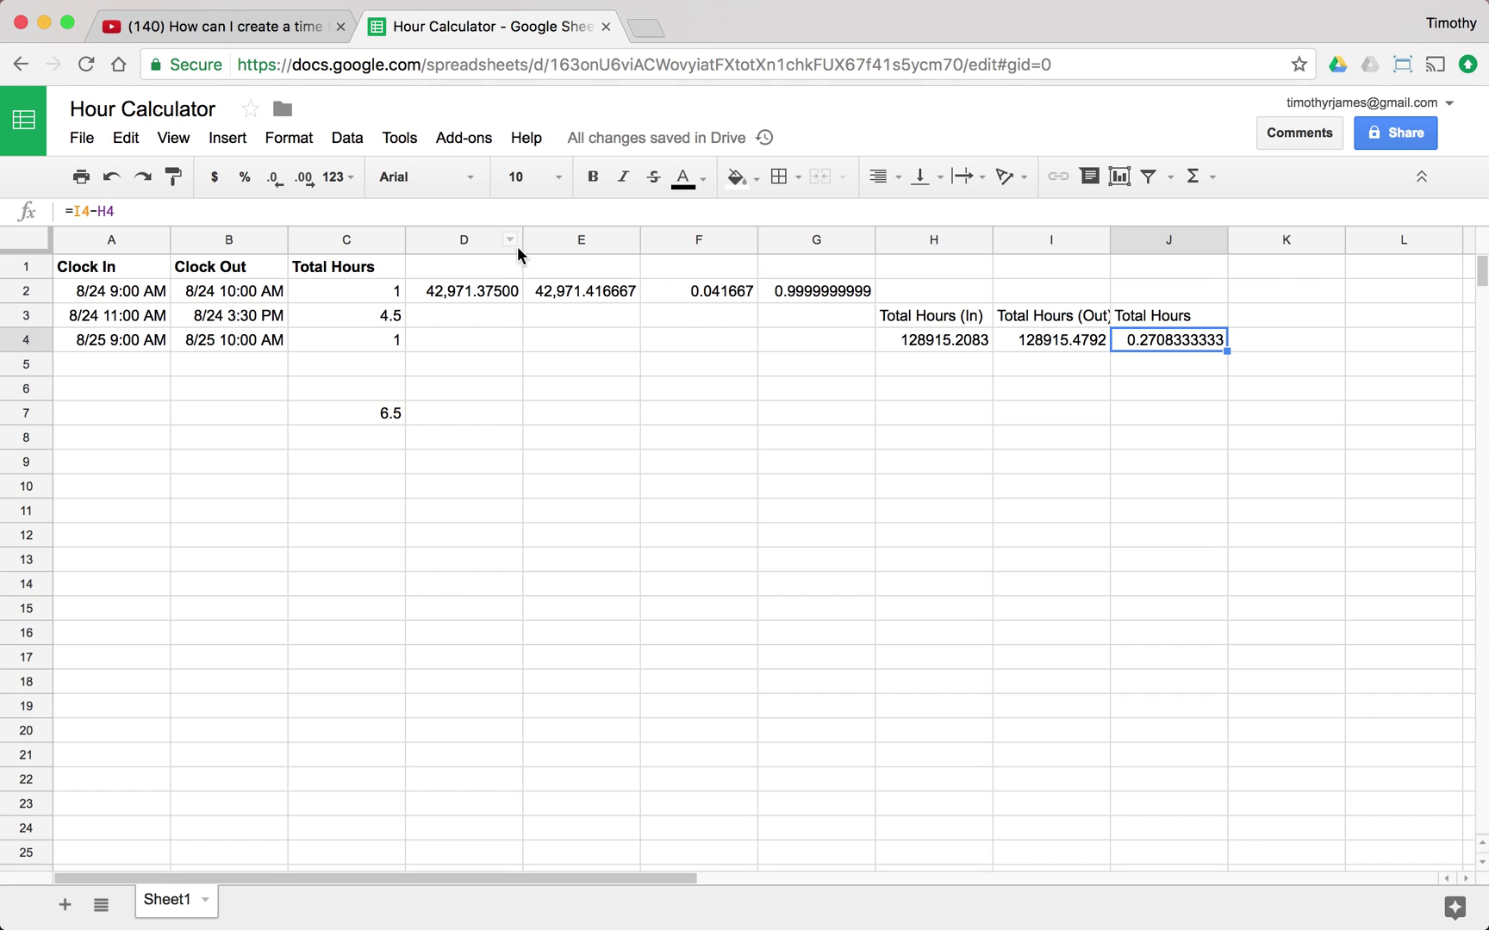
pyautogui.doubleClick(1188, 347)
pyautogui.click(1120, 340)
pyautogui.write('(')
pyautogui.press('End')
pyautogui.write(') * 24')
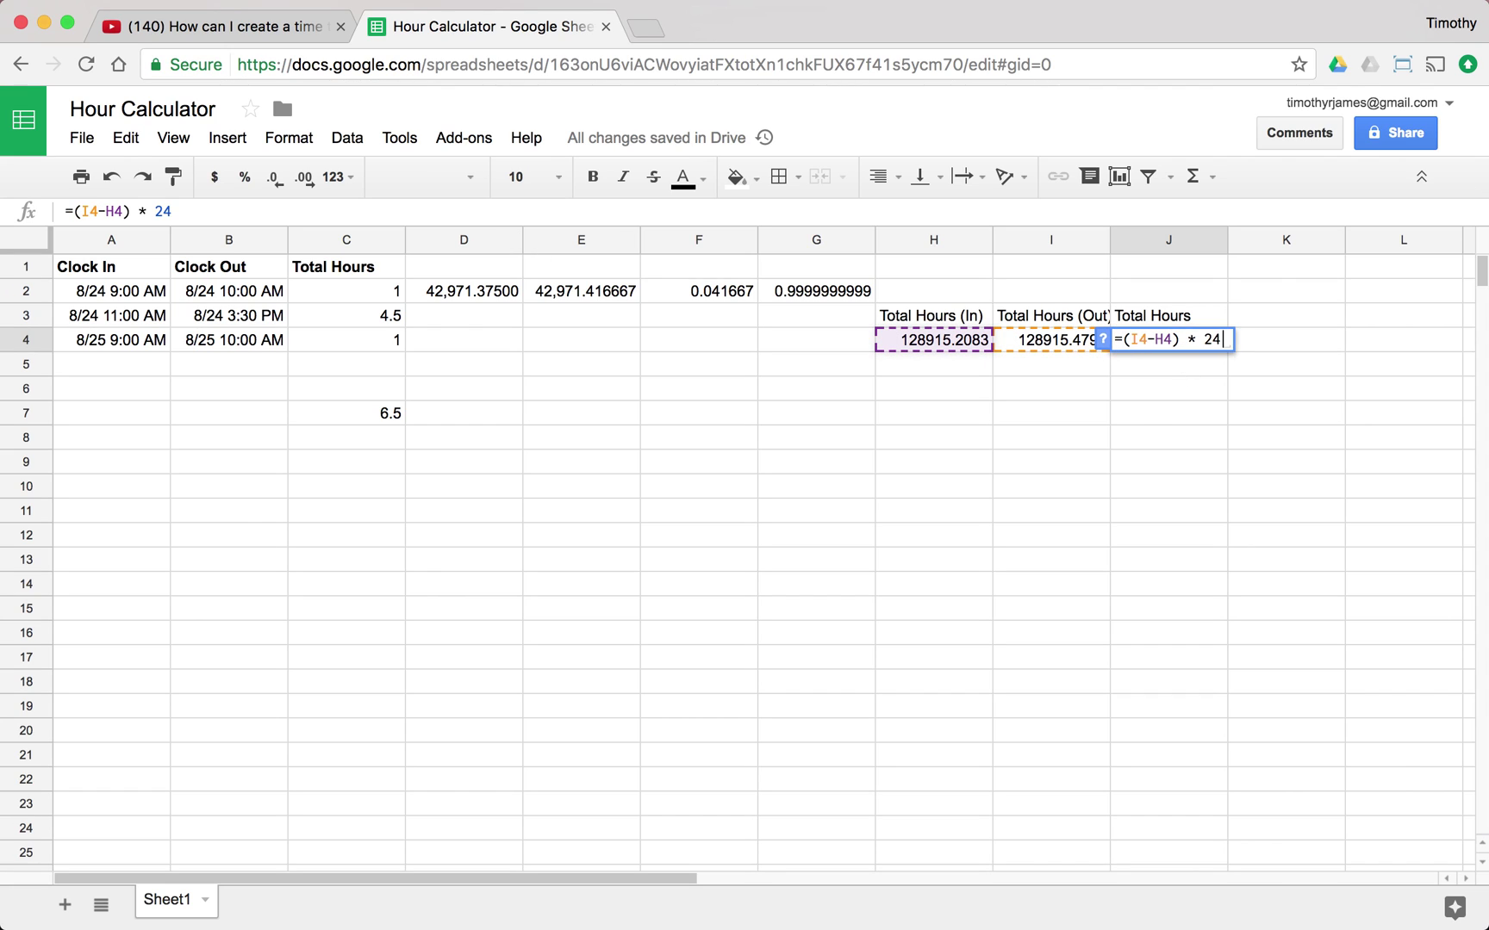
pyautogui.press('Return')
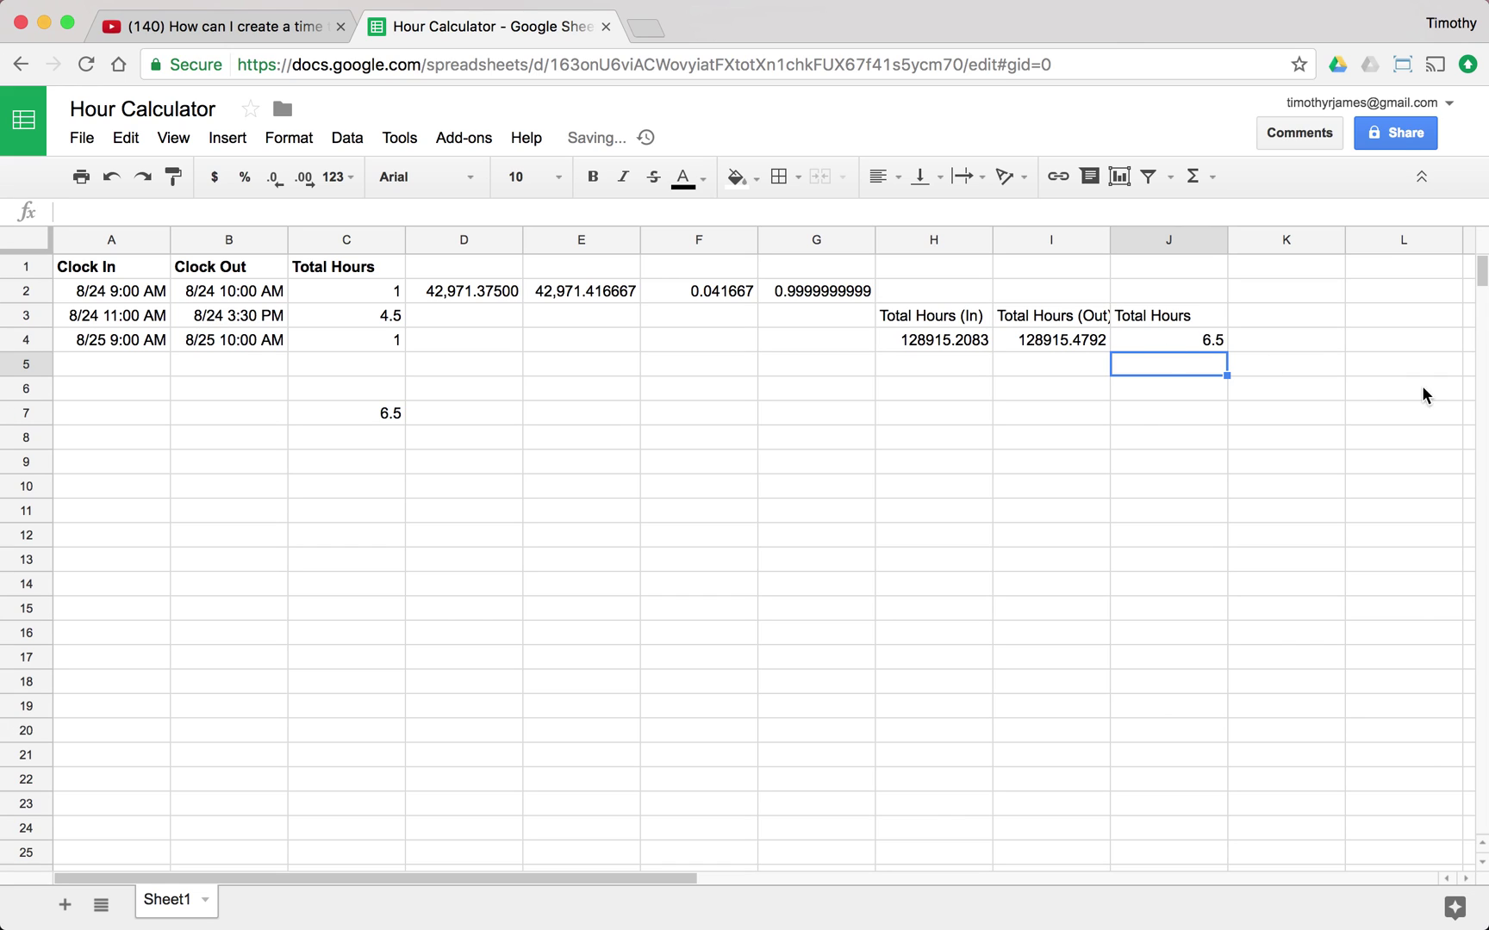
# Clear all contents of columns C through J, including the Total Hours header, the example calculations and the totals.
pyautogui.click(1156, 338)
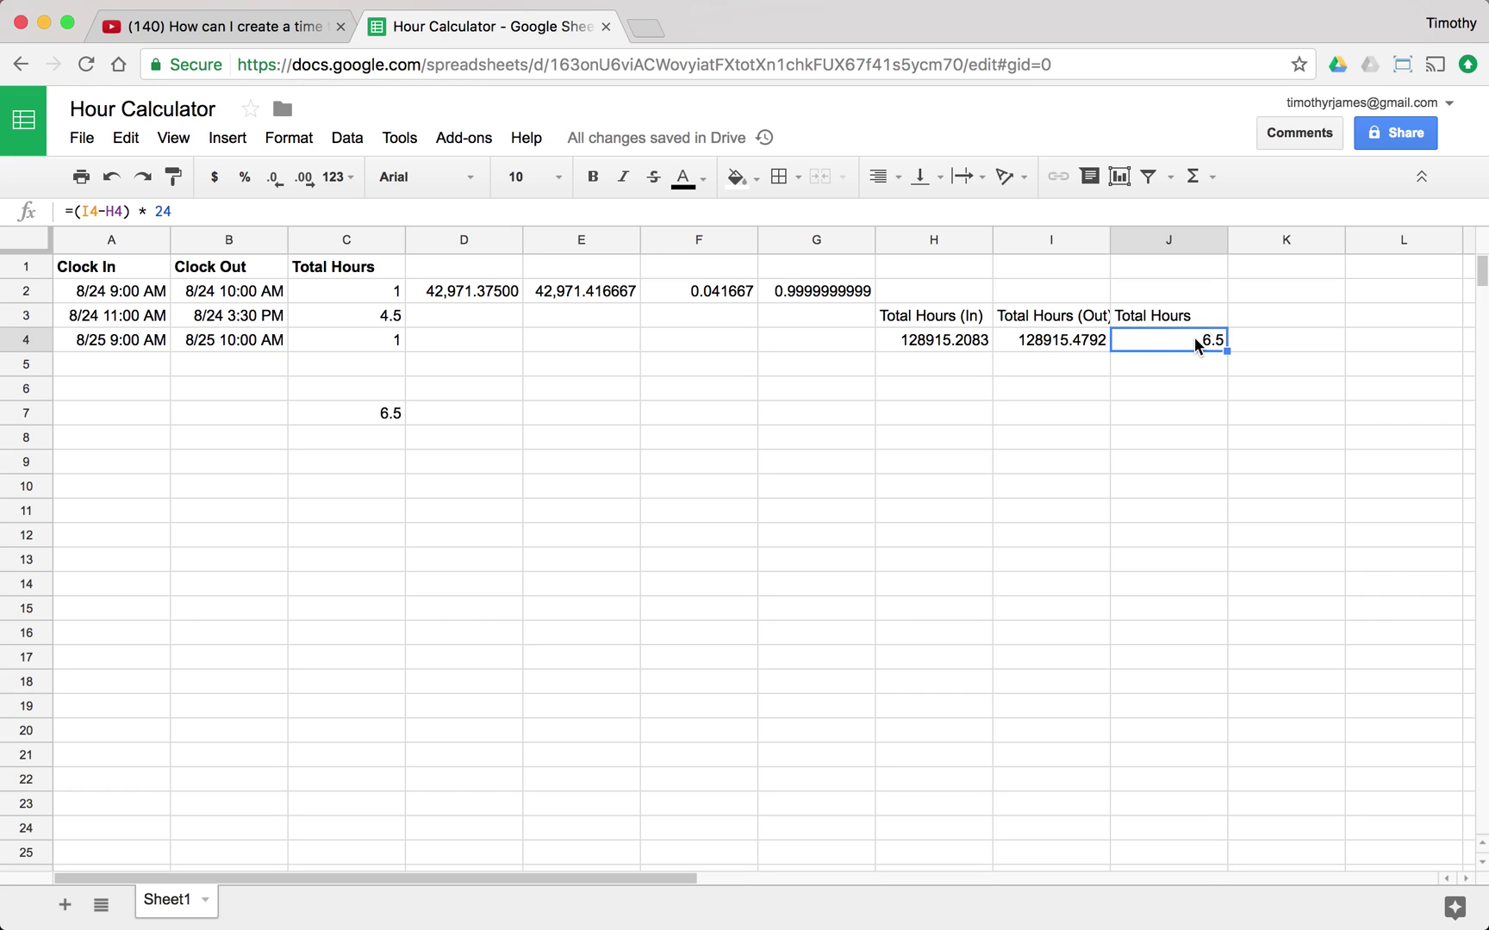
pyautogui.click(376, 412)
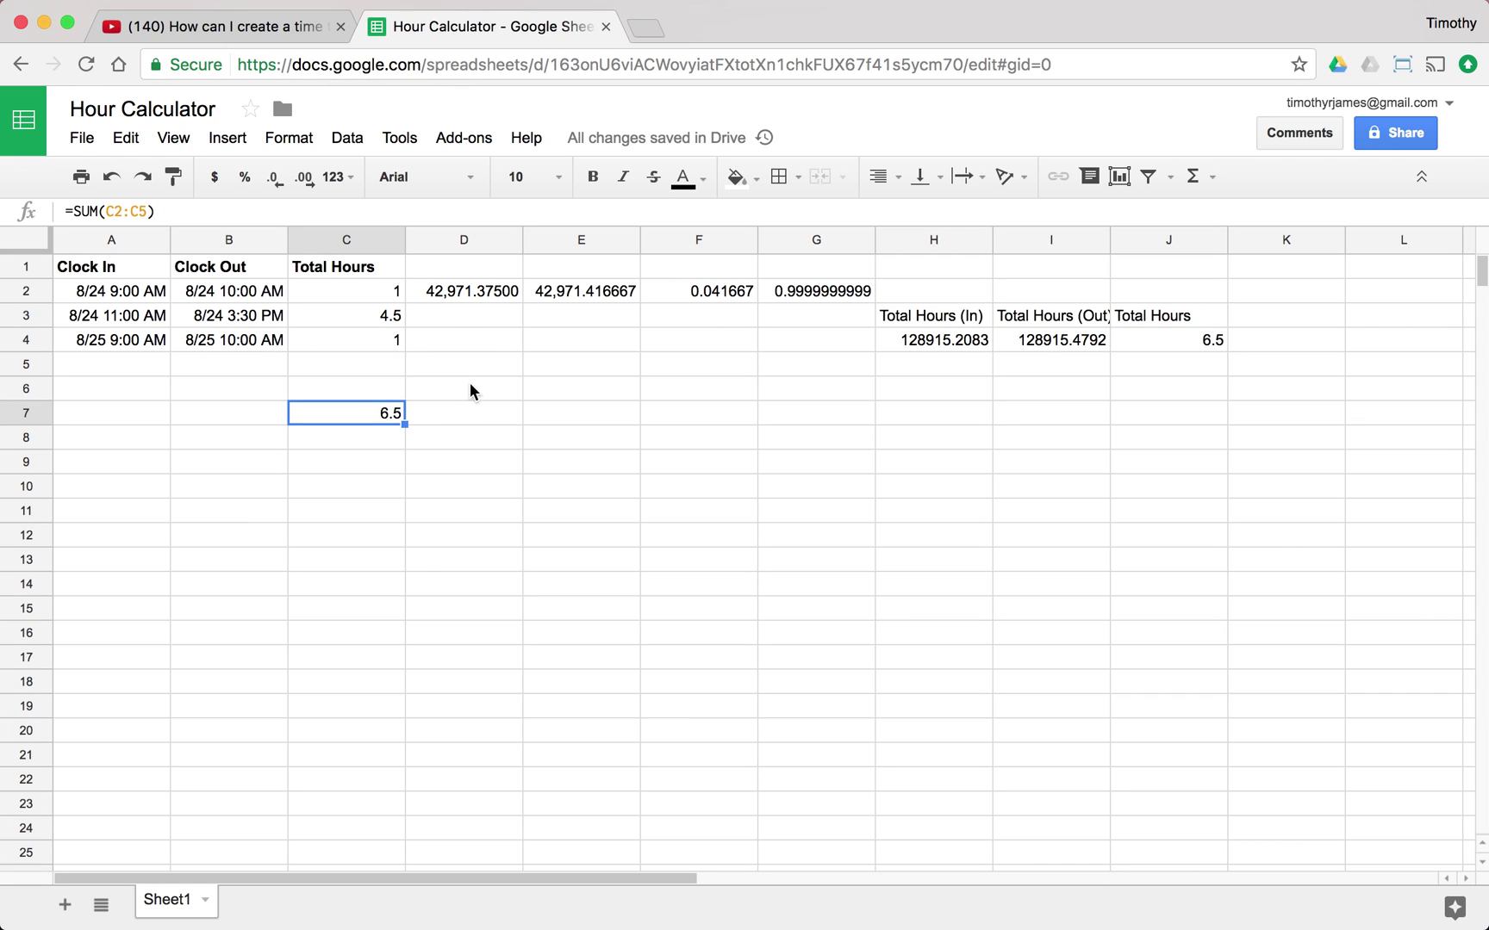
pyautogui.moveTo(366, 262); pyautogui.dragTo(1203, 458)
pyautogui.press('Delete')
# Enter the header "Hours" in cell C1.
pyautogui.click(346, 266)
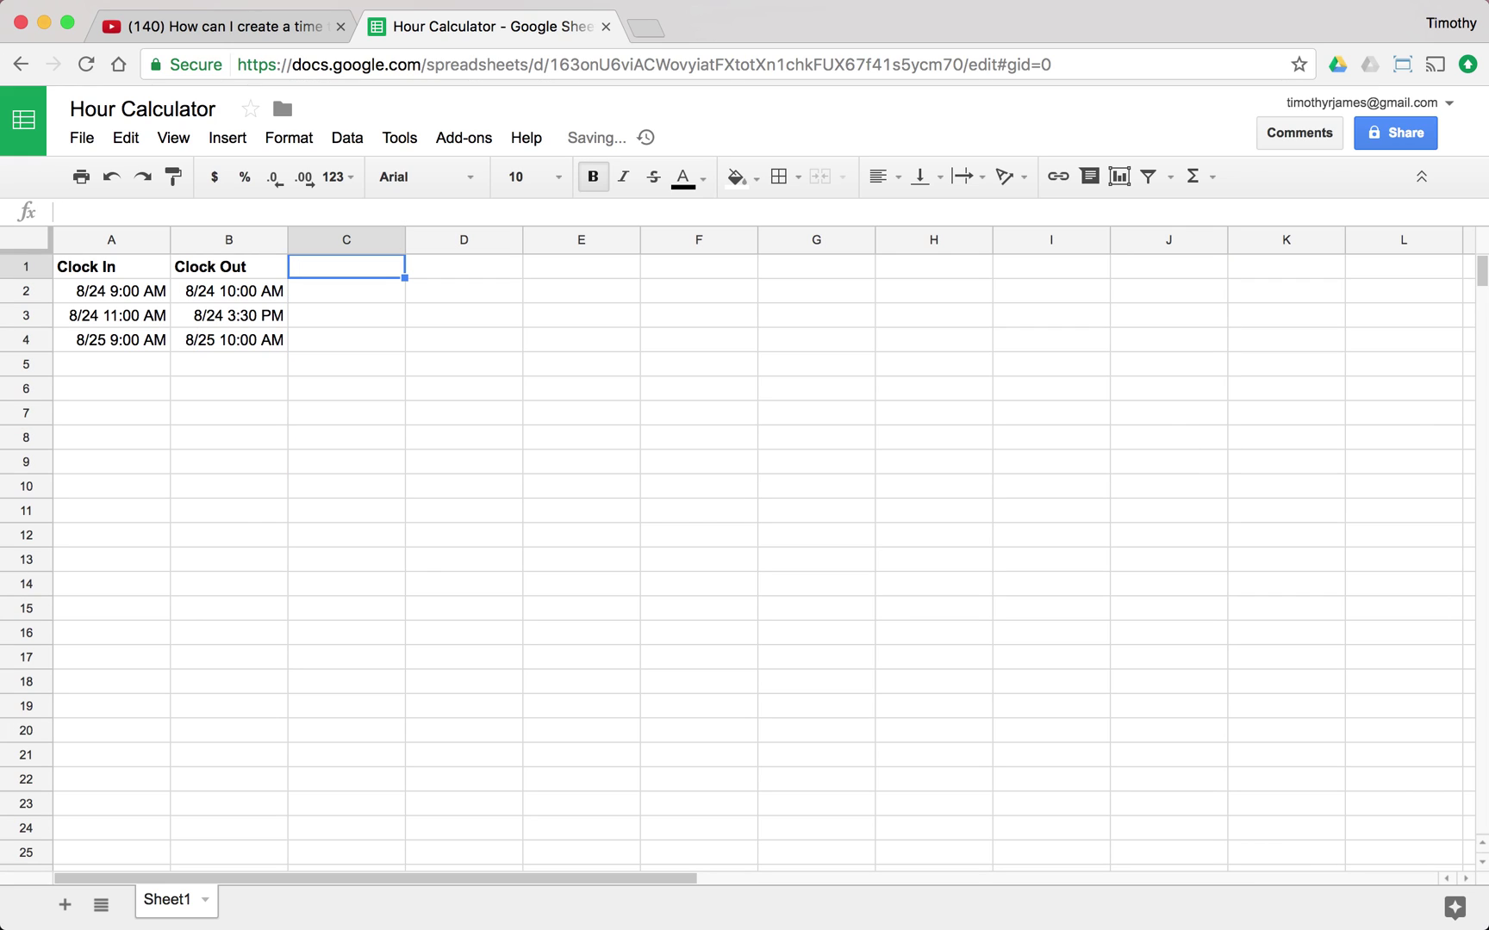
pyautogui.write('Hours')
pyautogui.press('Return')
# Enter the formula =(B2-A2) * 24 in cell C2 to calculate the hours of the first shift.
pyautogui.write('=')
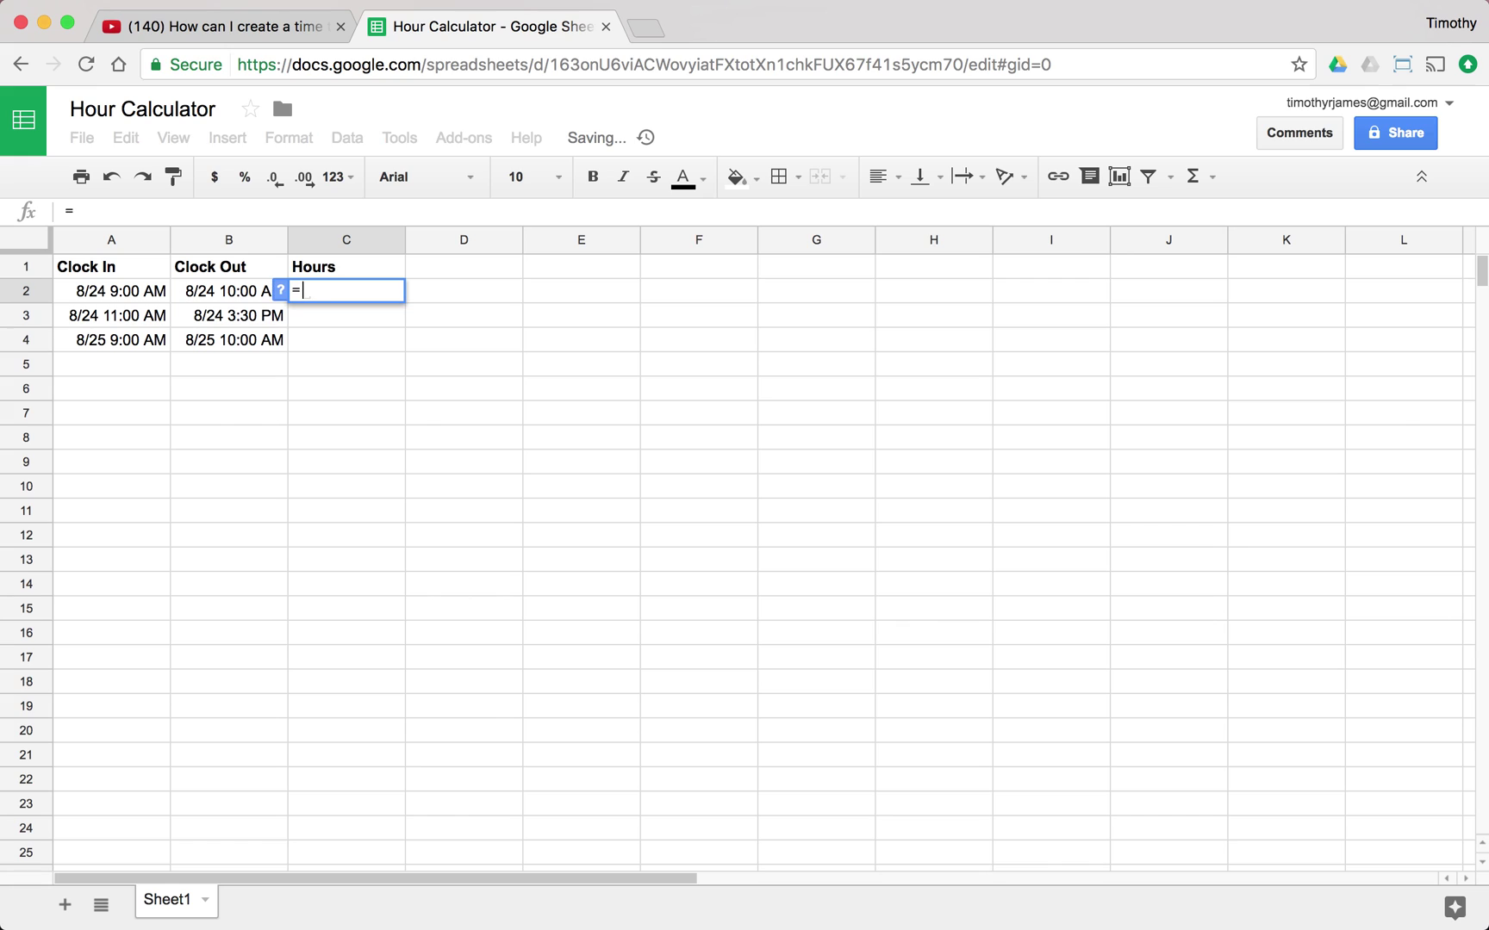
pyautogui.write('B2-')
pyautogui.press('Left')
pyautogui.press('Left')
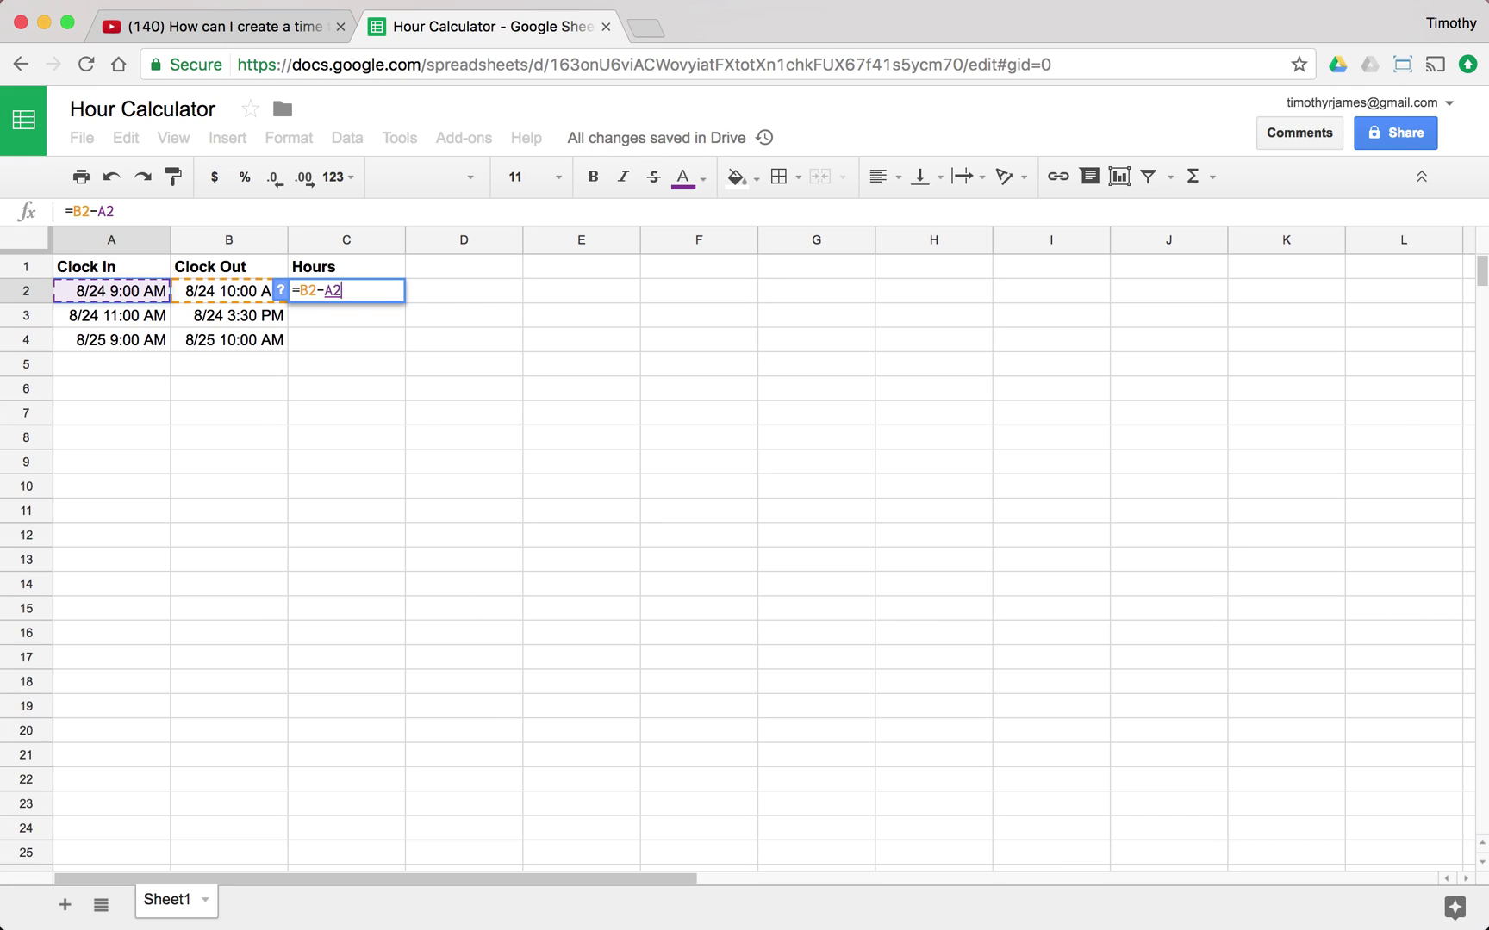
pyautogui.press('Home')
pyautogui.press('Right')
pyautogui.write('(')
pyautogui.press('End')
pyautogui.write(') * 24')
pyautogui.press('Return')
# Copy the hours formula from cell C2 into cells C3 and C4.
pyautogui.click(347, 291)
pyautogui.hotkey('ctrl', 'c')
pyautogui.press('Down')
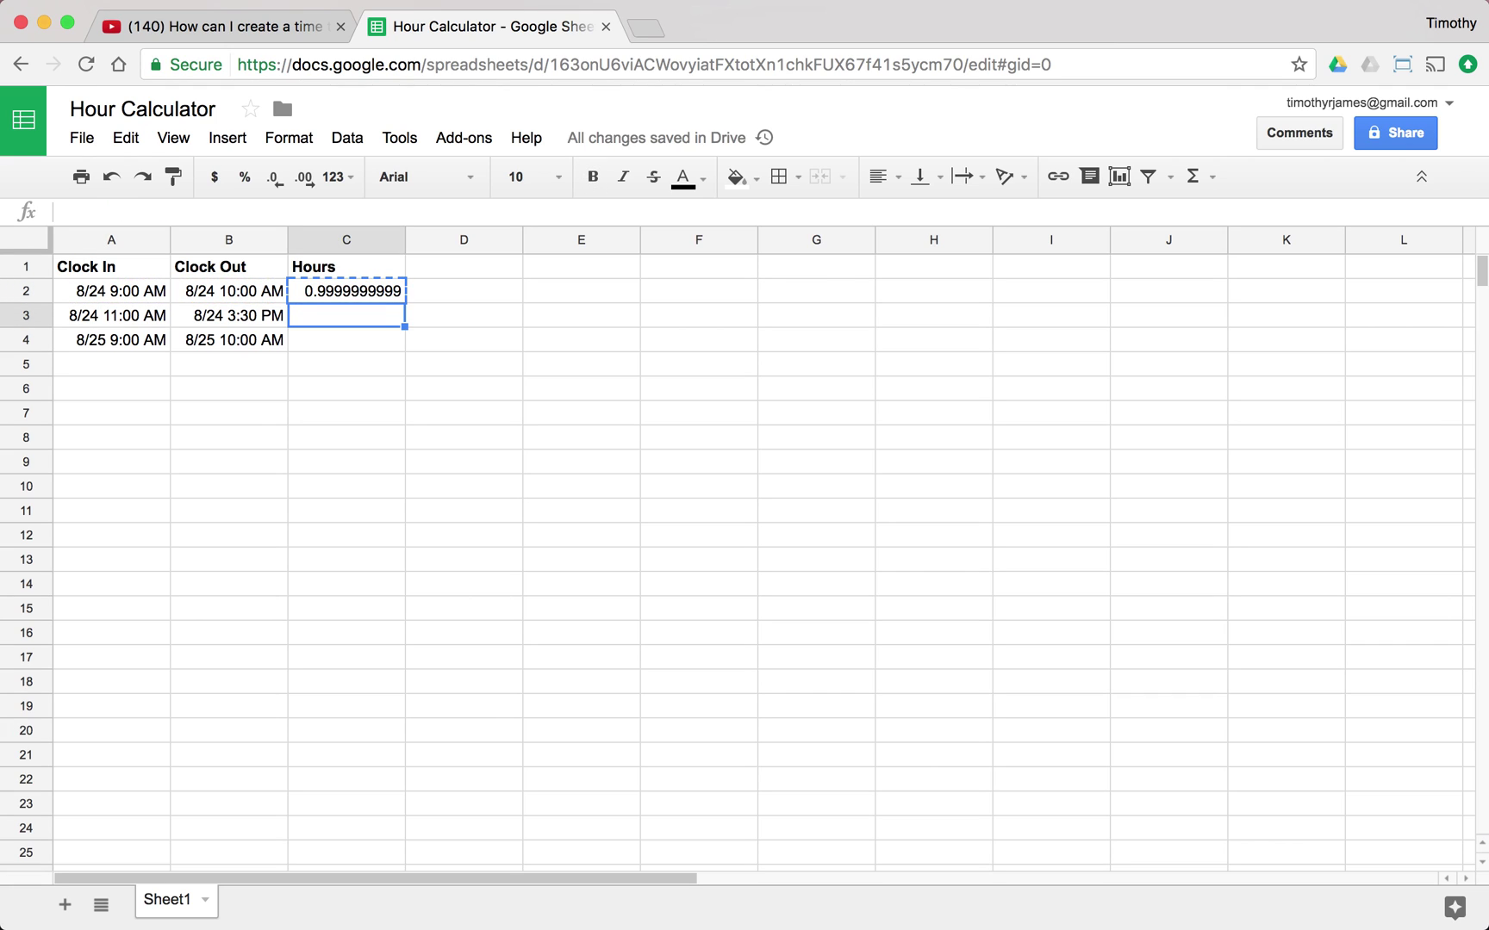
pyautogui.hotkey('ctrl', 'v')
pyautogui.press('Down')
pyautogui.hotkey('ctrl', 'v')
pyautogui.press('Down')
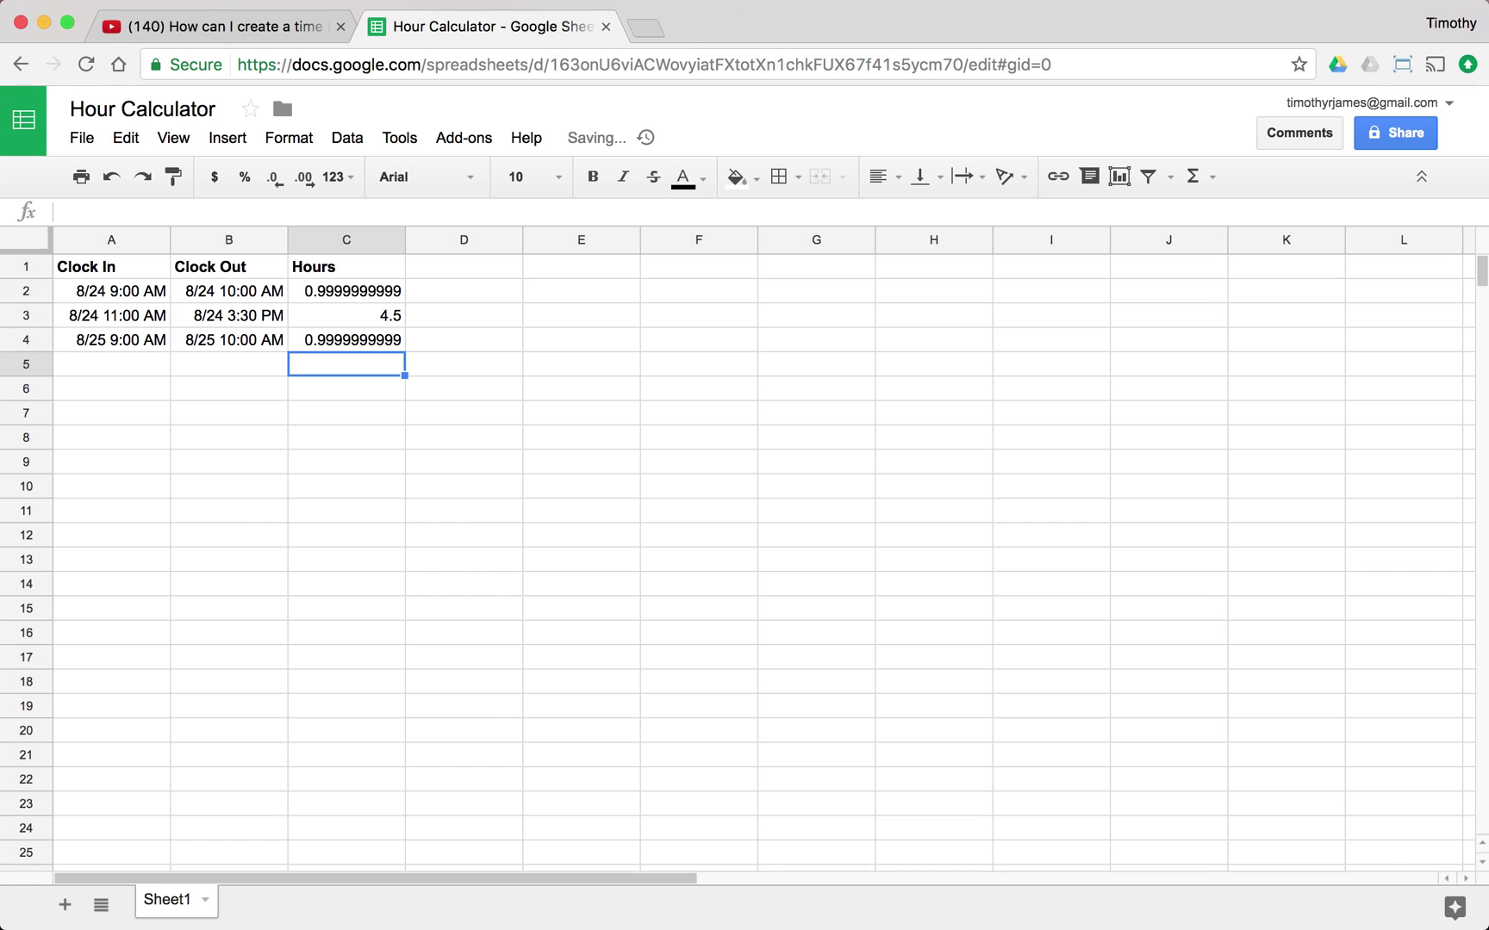
# Enter the label "Total Hours Worked:" in cell E1 and widen column E to fit it.
pyautogui.press('Down')
pyautogui.press('Down')
pyautogui.press('Down')
pyautogui.press('Up')
pyautogui.press('Right')
pyautogui.press('Right')
pyautogui.press('Up')
pyautogui.press('Up')
pyautogui.press('Up')
pyautogui.press('Up')
pyautogui.press('Up')
pyautogui.press('Up')
pyautogui.press('Left')
pyautogui.press('Right')
pyautogui.write('Total Hours Worked:')
pyautogui.press('Tab')
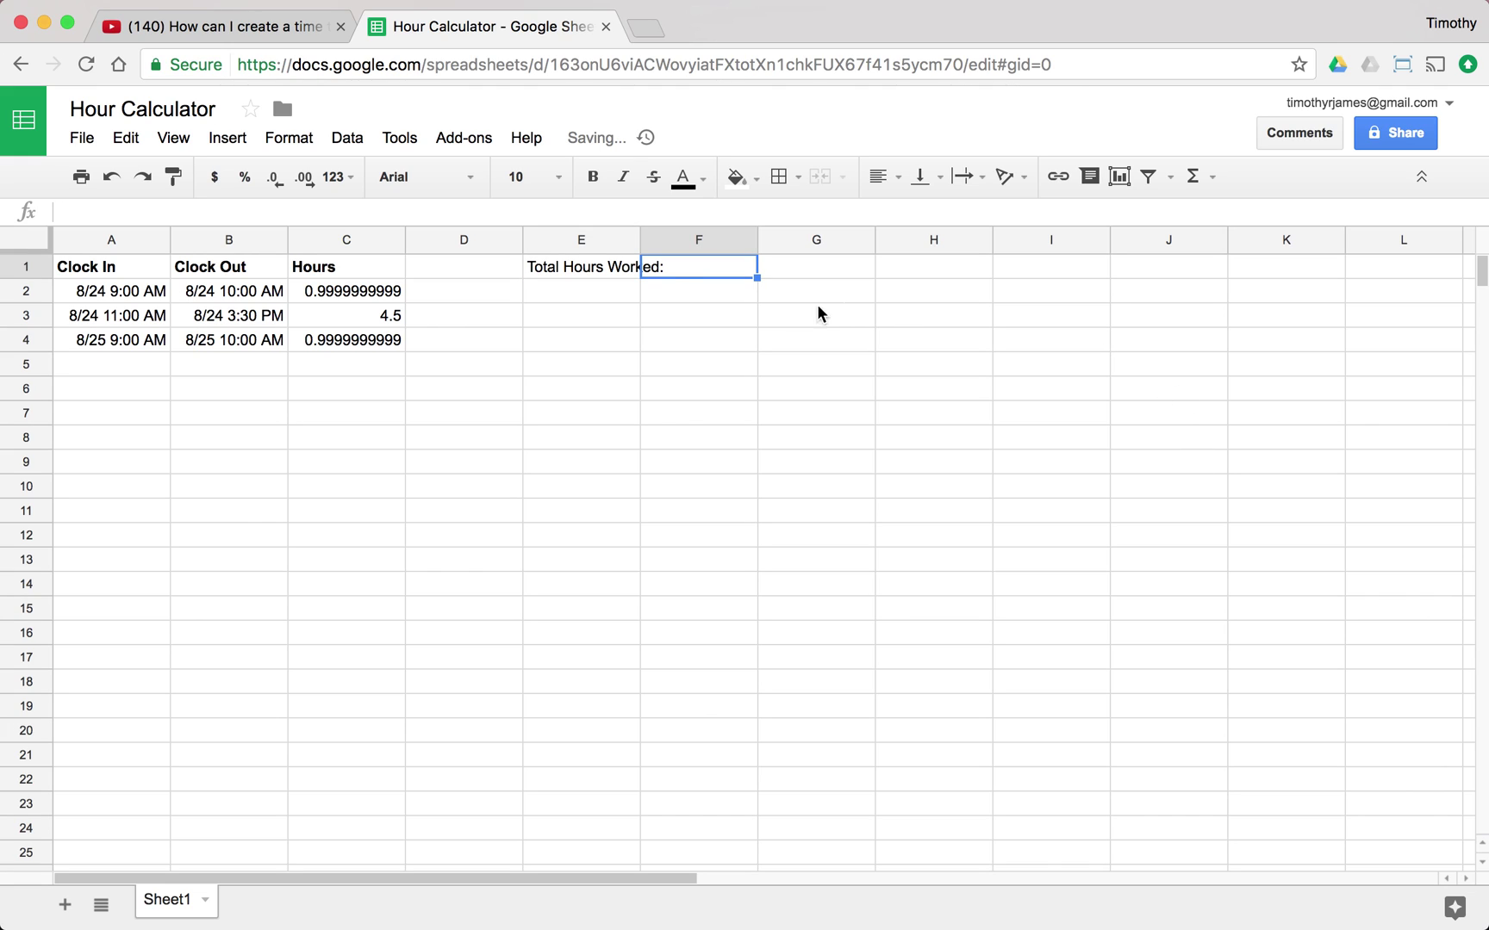
pyautogui.moveTo(638, 241); pyautogui.dragTo(685, 241)
# Enter the formula =SUM(C:C) in cell F1 to total the Hours column.
pyautogui.write('=SUM(C:C')
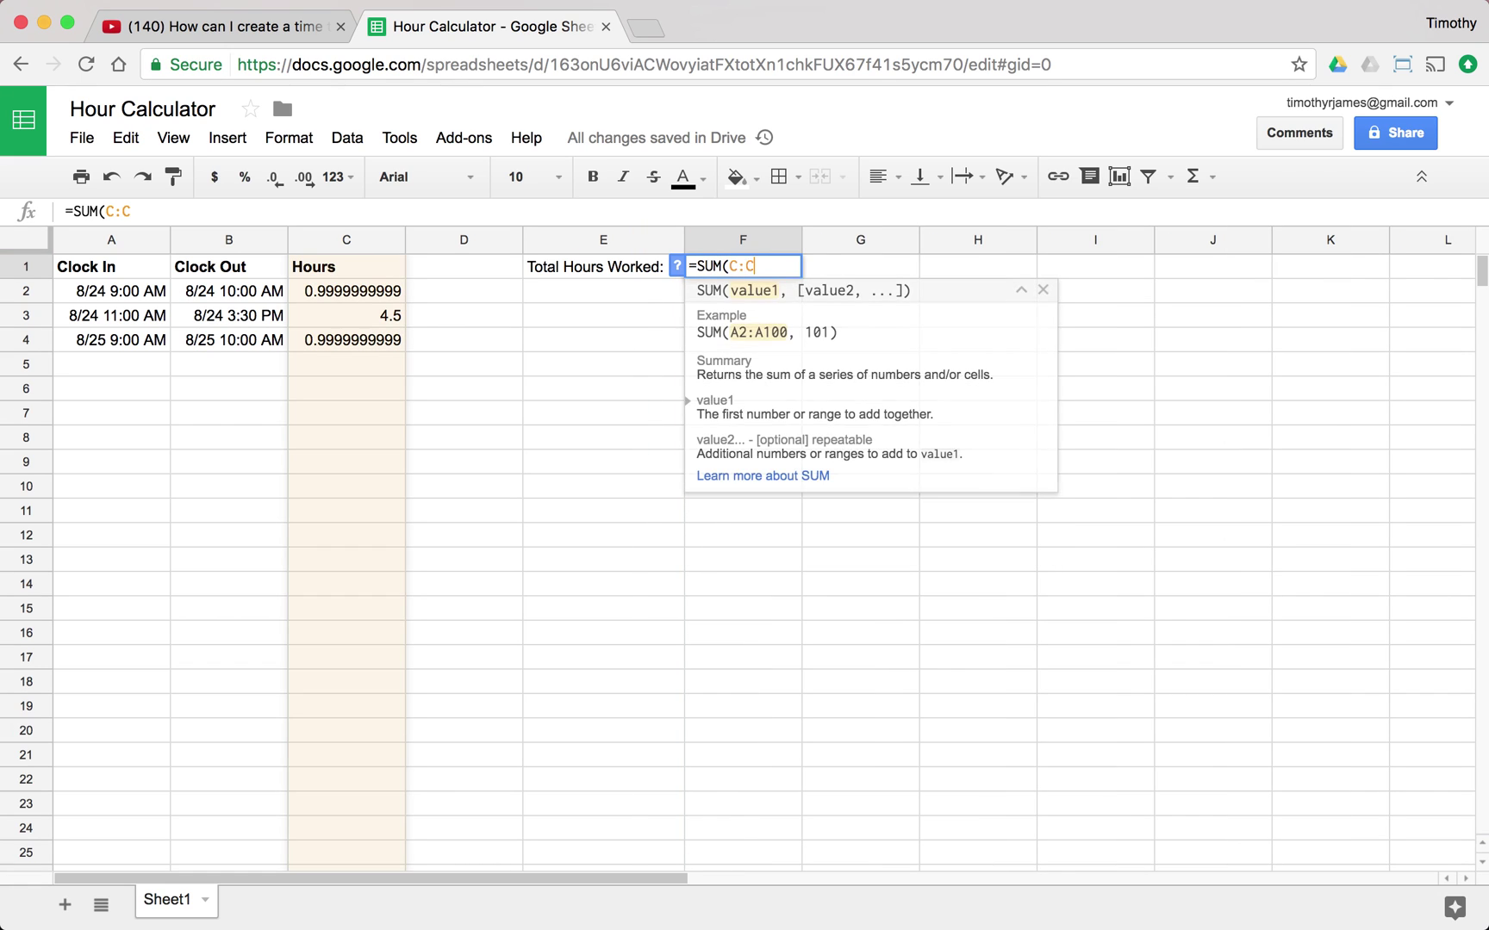
pyautogui.press('Return')
pyautogui.click(743, 266)
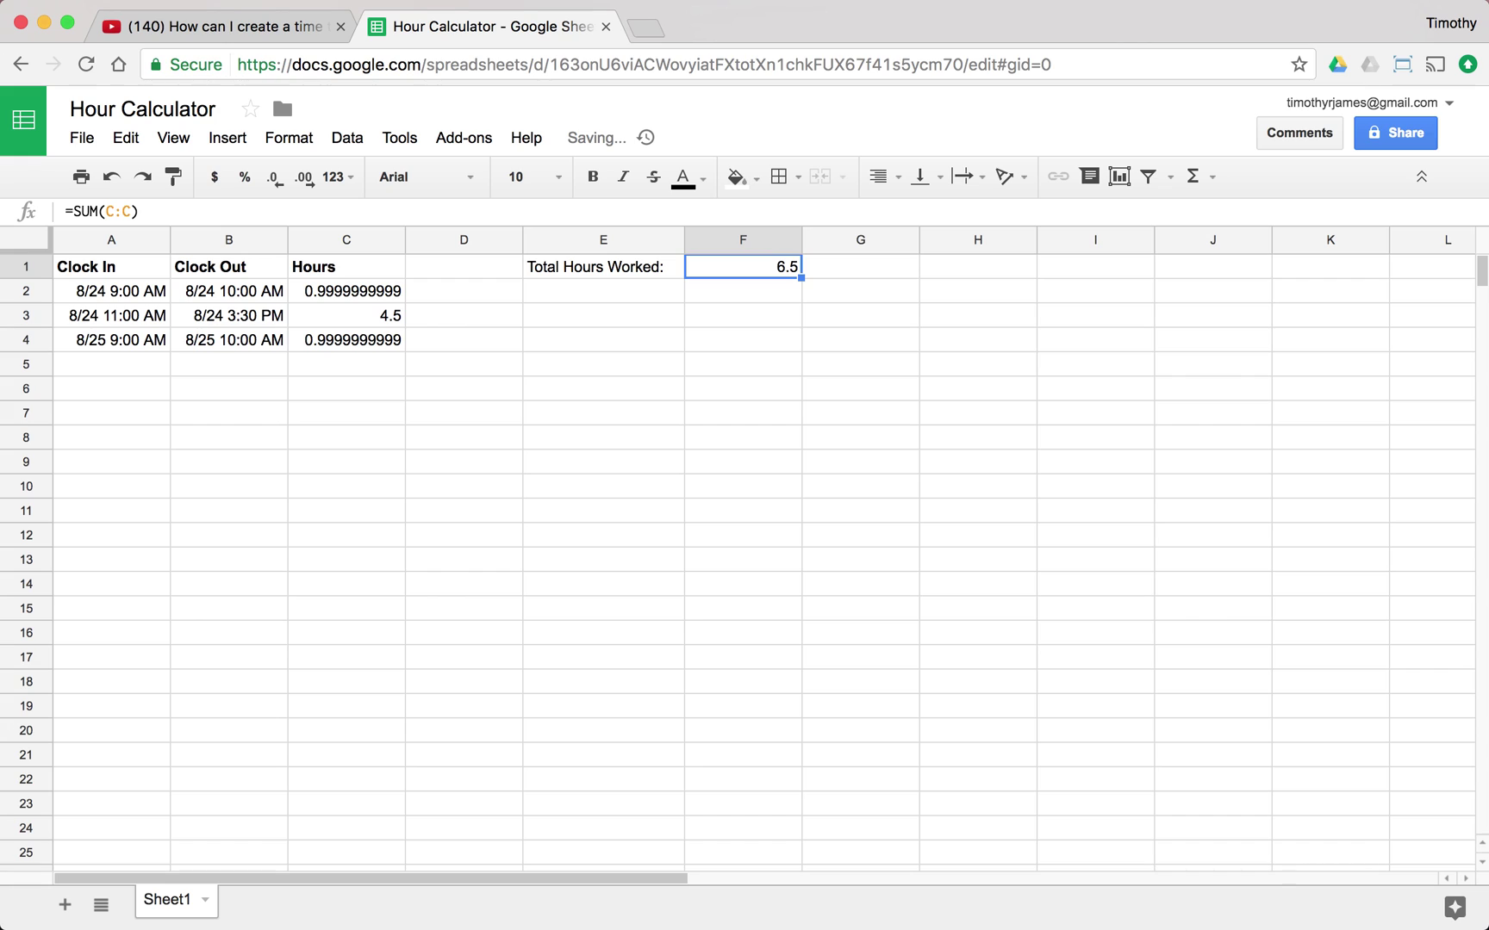